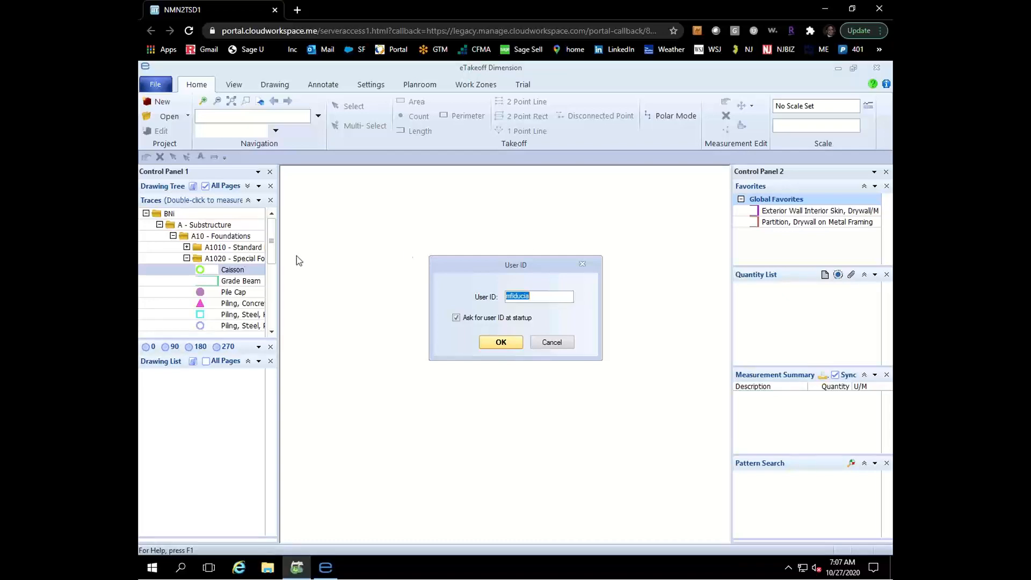
Accept the startup user ID and list all pages in the La Quinta Hotel project's drawing list
{"action": "left_click", "coordinate": [501, 345]}
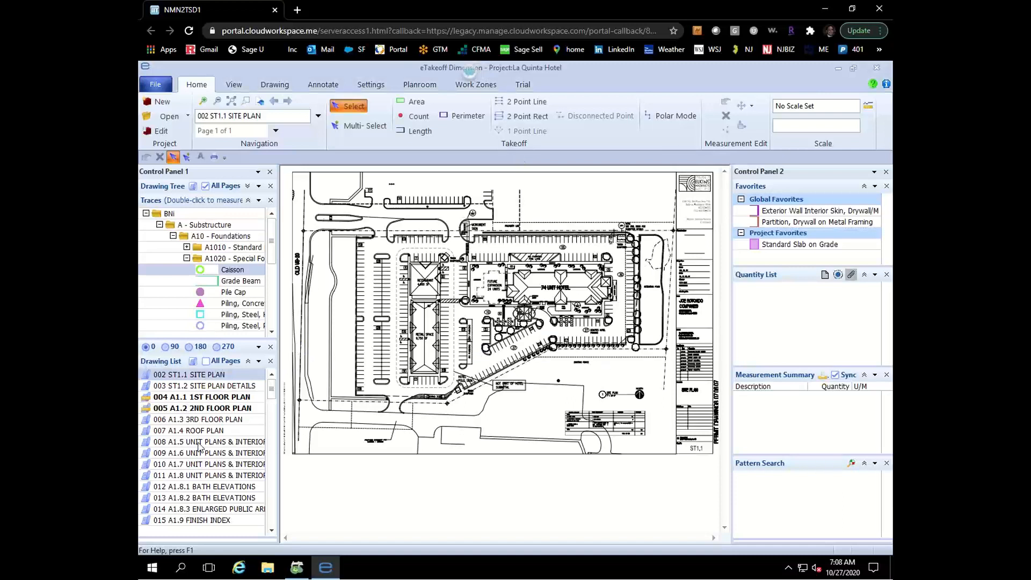
{"action": "scroll", "coordinate": [198, 446], "scroll_direction": "down", "scroll_amount": 4}
{"action": "left_click", "coordinate": [206, 362]}
{"action": "mouse_move", "coordinate": [272, 388]}
{"action": "left_mouse_down"}
{"action": "mouse_move", "coordinate": [266, 509]}
{"action": "mouse_move", "coordinate": [269, 372]}
{"action": "left_mouse_up"}
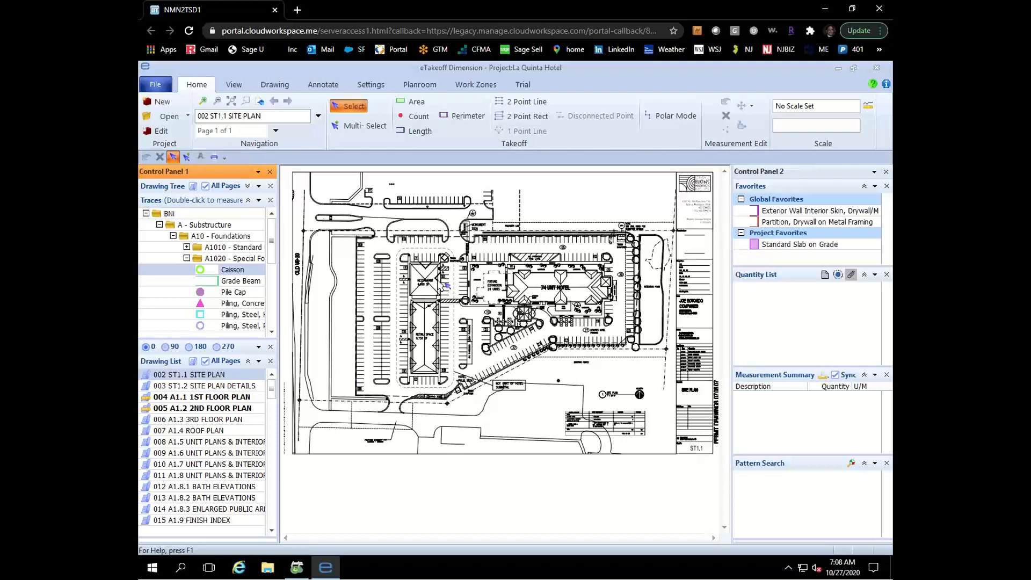
Examine the corner of the restaurant building up close on the 002 ST1.1 site plan
{"action": "scroll", "coordinate": [457, 236], "scroll_direction": "up", "scroll_amount": 3}
{"action": "scroll", "coordinate": [471, 182], "scroll_direction": "up", "scroll_amount": 2}
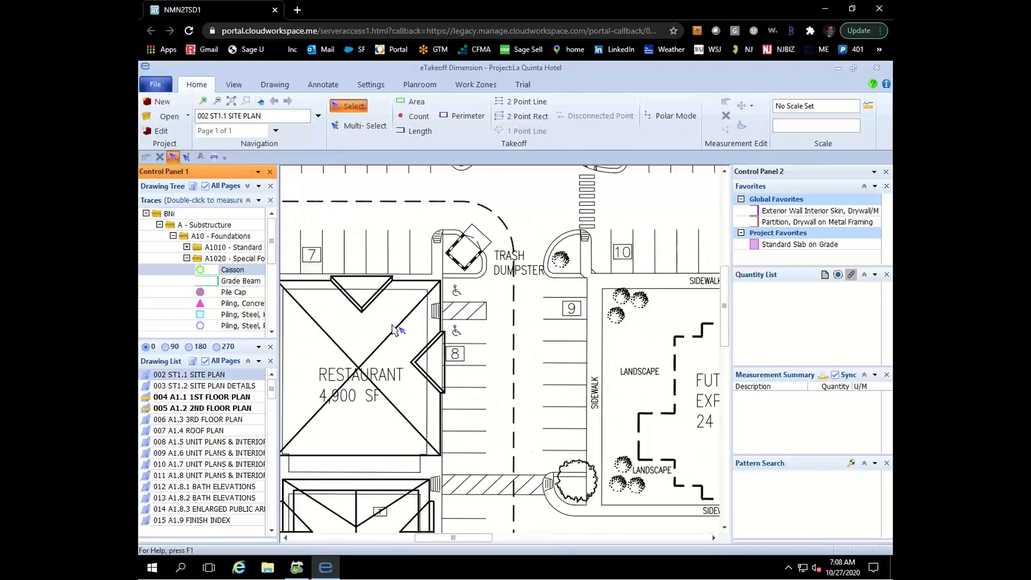
{"action": "scroll", "coordinate": [481, 224], "scroll_direction": "up", "scroll_amount": 1}
{"action": "scroll", "coordinate": [499, 246], "scroll_direction": "up", "scroll_amount": 2}
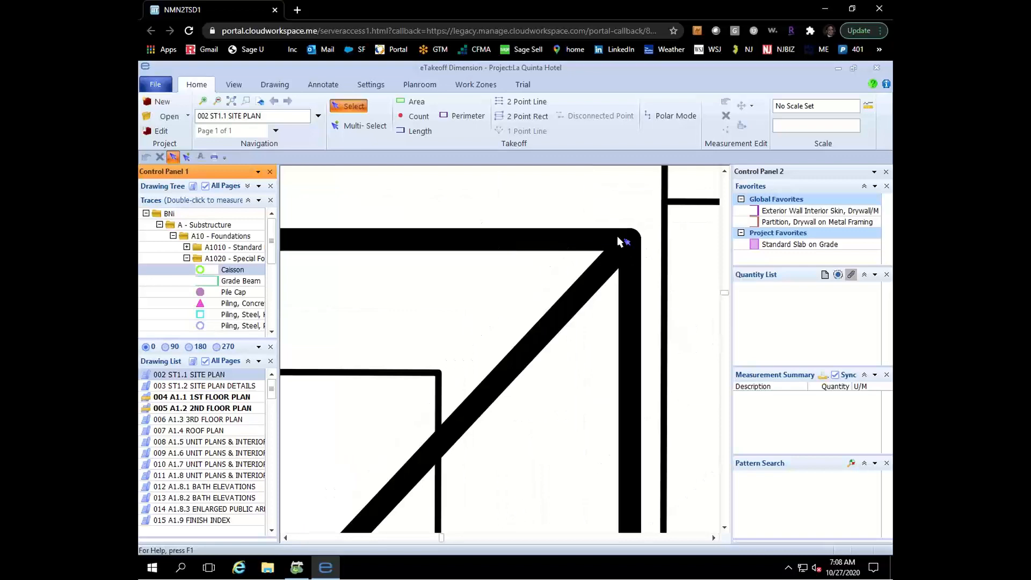
{"action": "scroll", "coordinate": [636, 259], "scroll_direction": "down", "scroll_amount": 4}
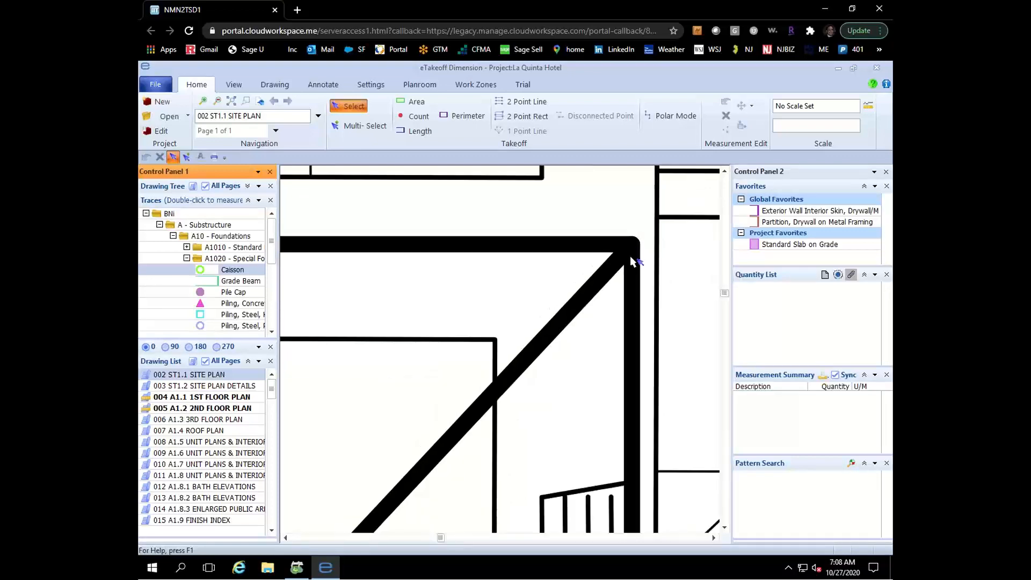
{"action": "scroll", "coordinate": [636, 260], "scroll_direction": "down", "scroll_amount": 3}
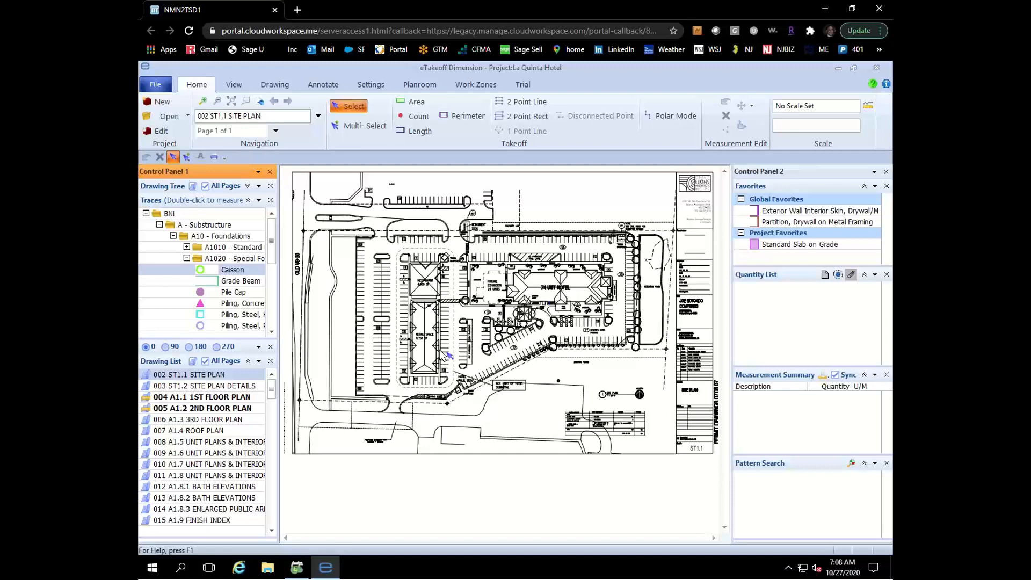
Open drawing 200 A4-03 INT ELEVATIONS and examine the scale notes under its elevations
{"action": "scroll", "coordinate": [252, 441], "scroll_direction": "down", "scroll_amount": 20}
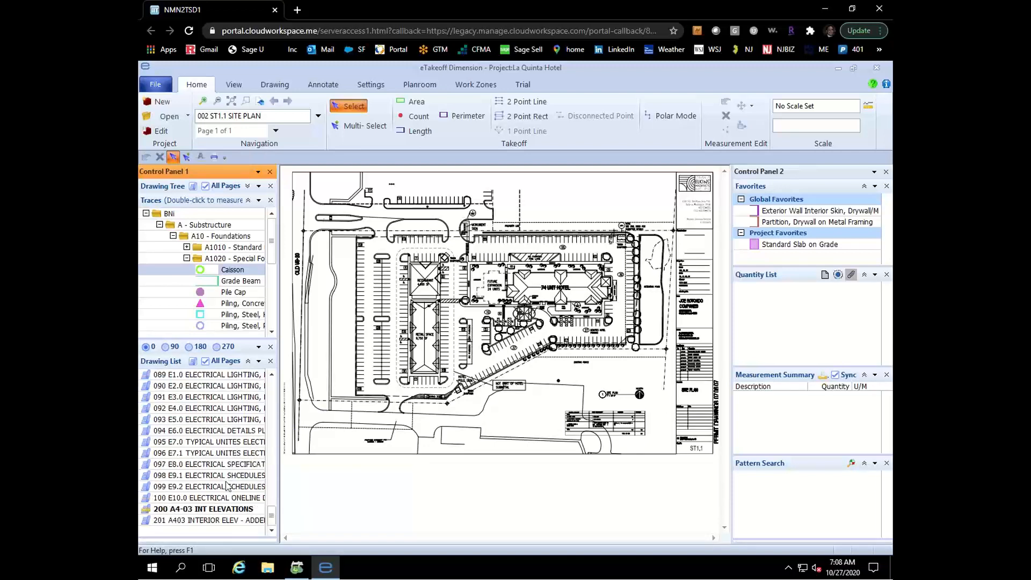
{"action": "double_click", "coordinate": [234, 510]}
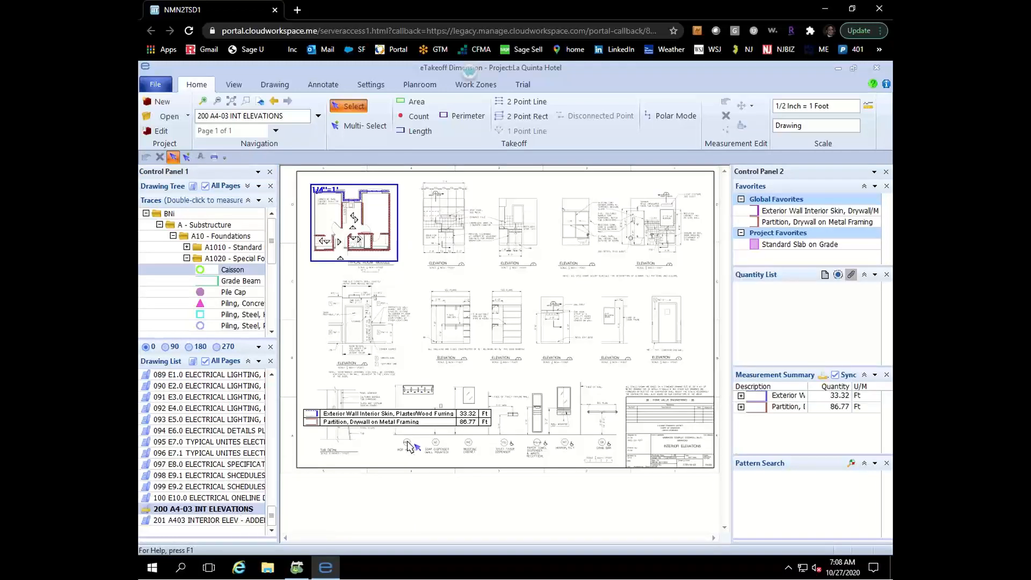
{"action": "scroll", "coordinate": [348, 376], "scroll_direction": "up", "scroll_amount": 4}
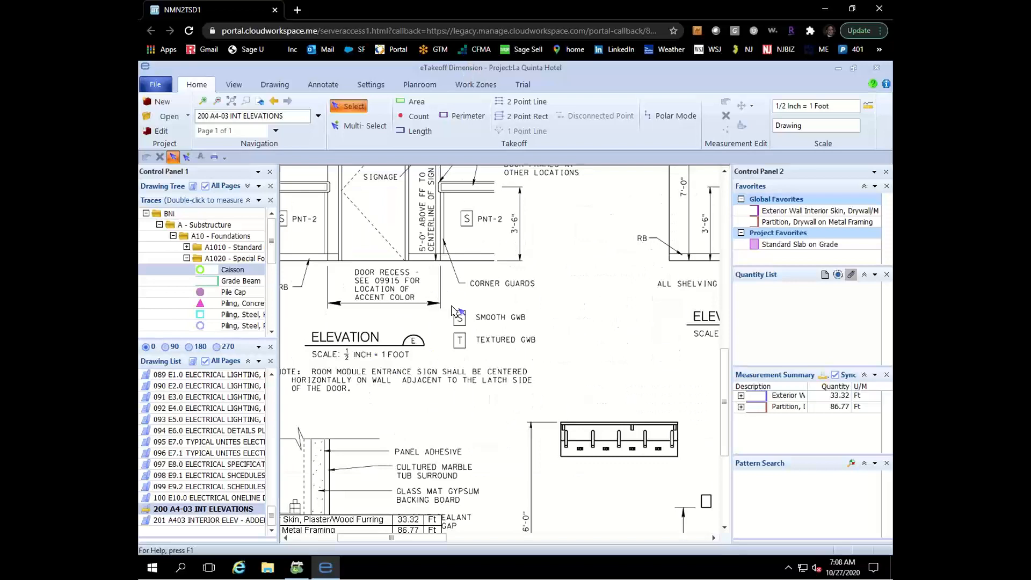
{"action": "scroll", "coordinate": [453, 307], "scroll_direction": "down", "scroll_amount": 3}
{"action": "scroll", "coordinate": [596, 386], "scroll_direction": "up", "scroll_amount": 4}
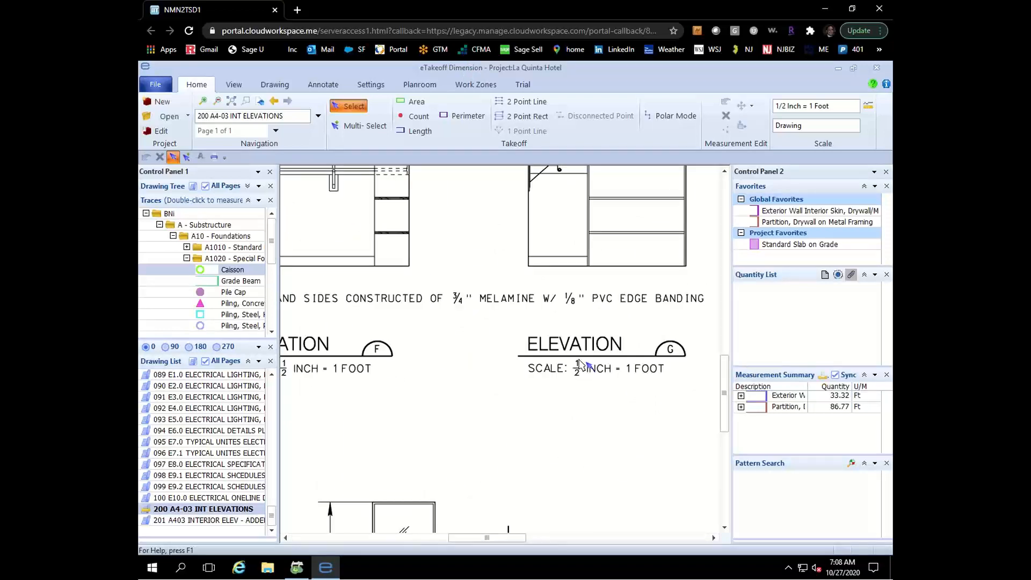
{"action": "scroll", "coordinate": [593, 368], "scroll_direction": "down", "scroll_amount": 4}
{"action": "scroll", "coordinate": [532, 314], "scroll_direction": "up", "scroll_amount": 1}
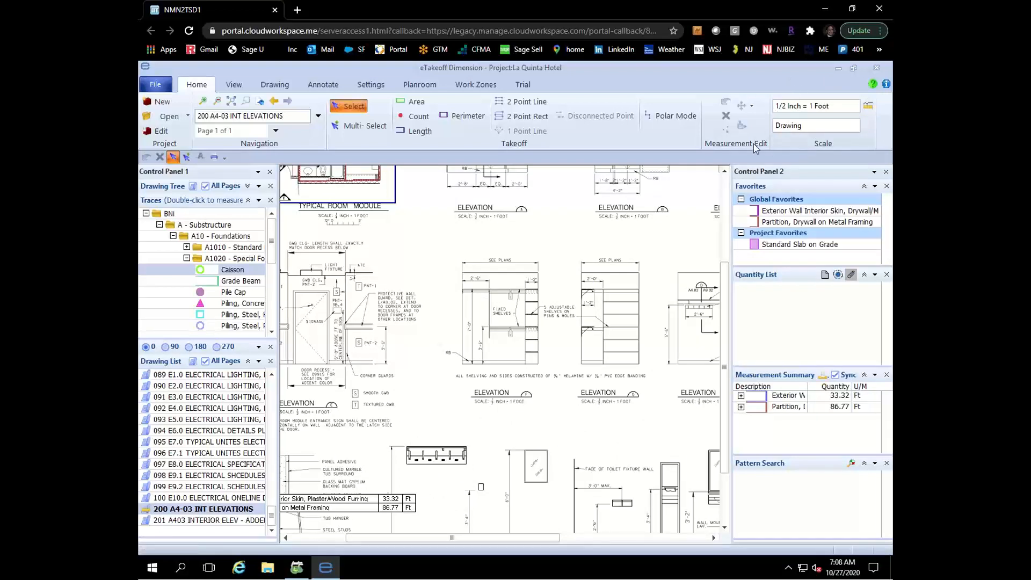
{"action": "scroll", "coordinate": [342, 229], "scroll_direction": "down", "scroll_amount": 2}
Select a drywall partition in the typical room module to check that area's scale against the rest of the sheet
{"action": "scroll", "coordinate": [342, 229], "scroll_direction": "up", "scroll_amount": 3}
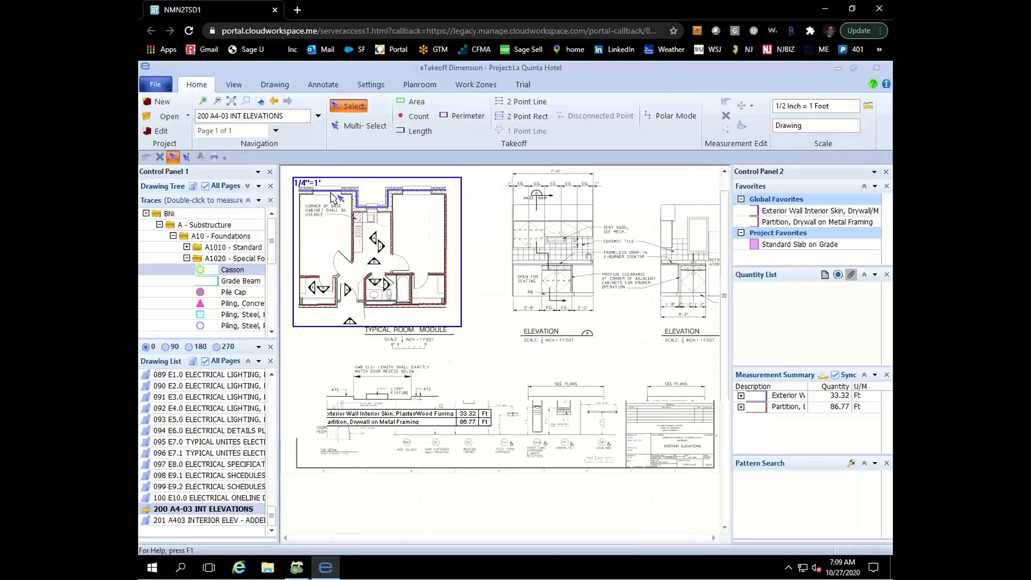
{"action": "scroll", "coordinate": [407, 460], "scroll_direction": "down", "scroll_amount": 1}
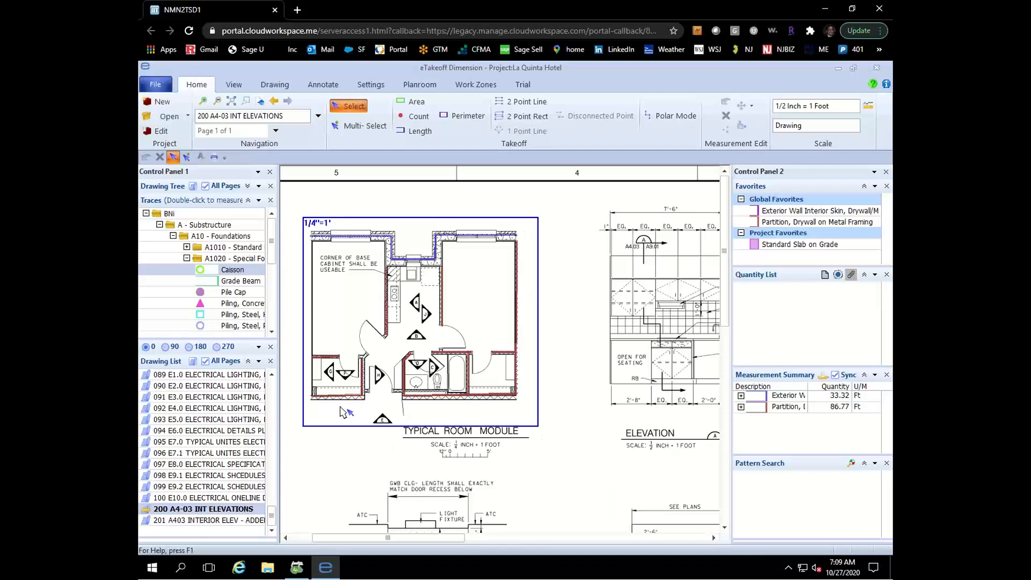
{"action": "left_click", "coordinate": [390, 288]}
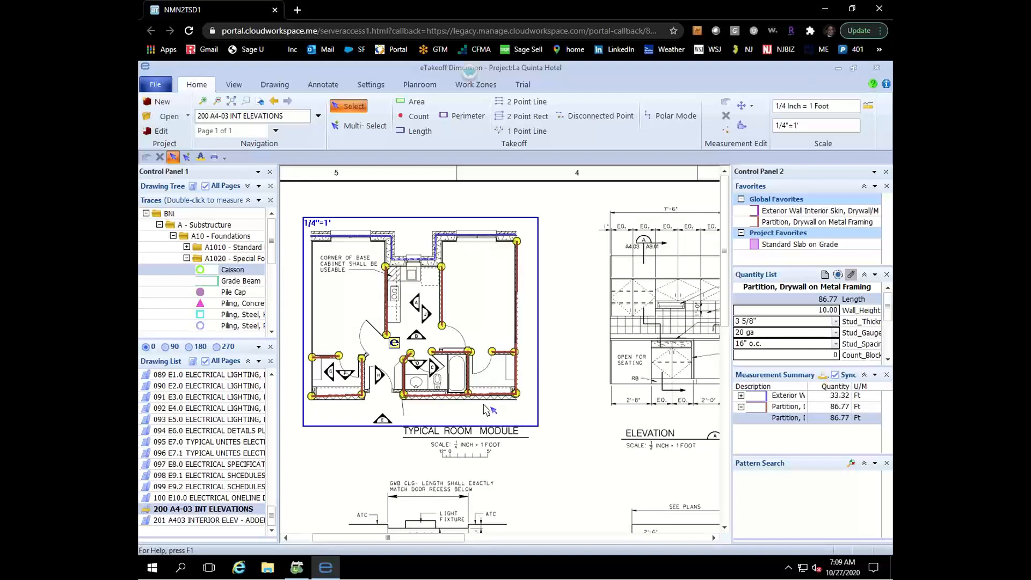
{"action": "left_click", "coordinate": [610, 310]}
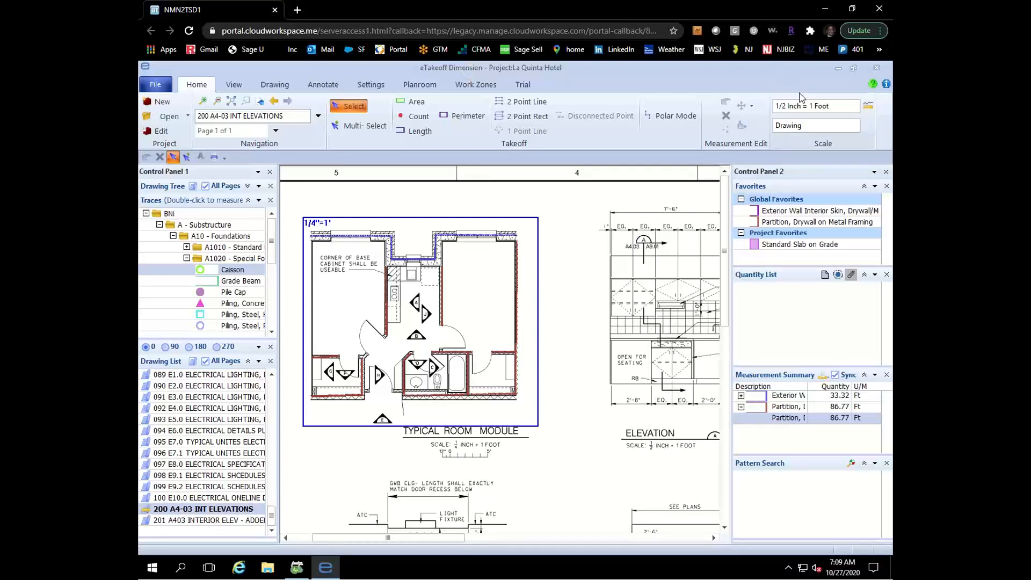
{"action": "scroll", "coordinate": [548, 290], "scroll_direction": "down", "scroll_amount": 3}
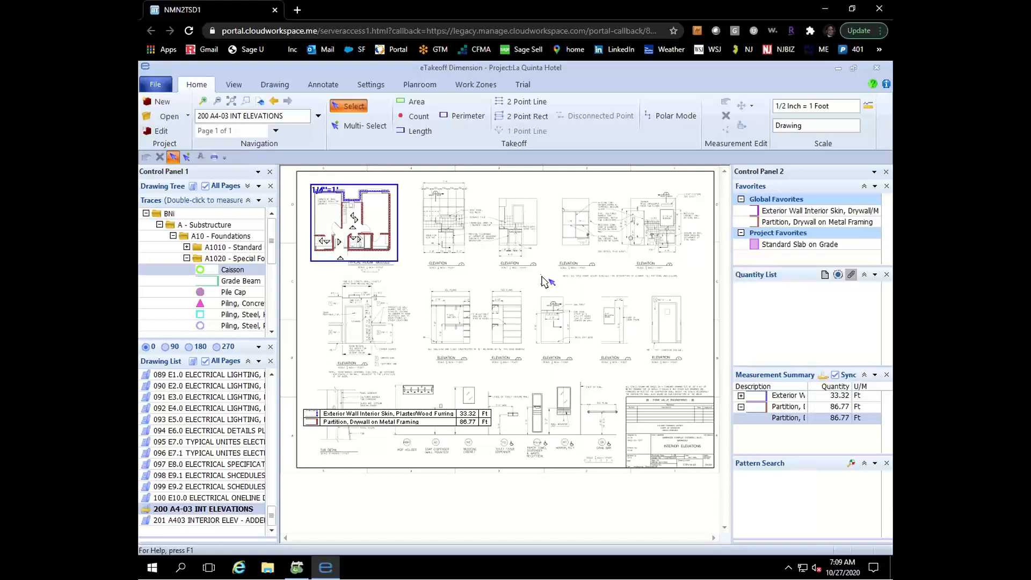
Expand the traces tree to A4010 - Standard under A40 - Slabs on Grade and open drawing 063 S1.1 FOUNDATION PLAN
{"action": "left_click", "coordinate": [173, 236]}
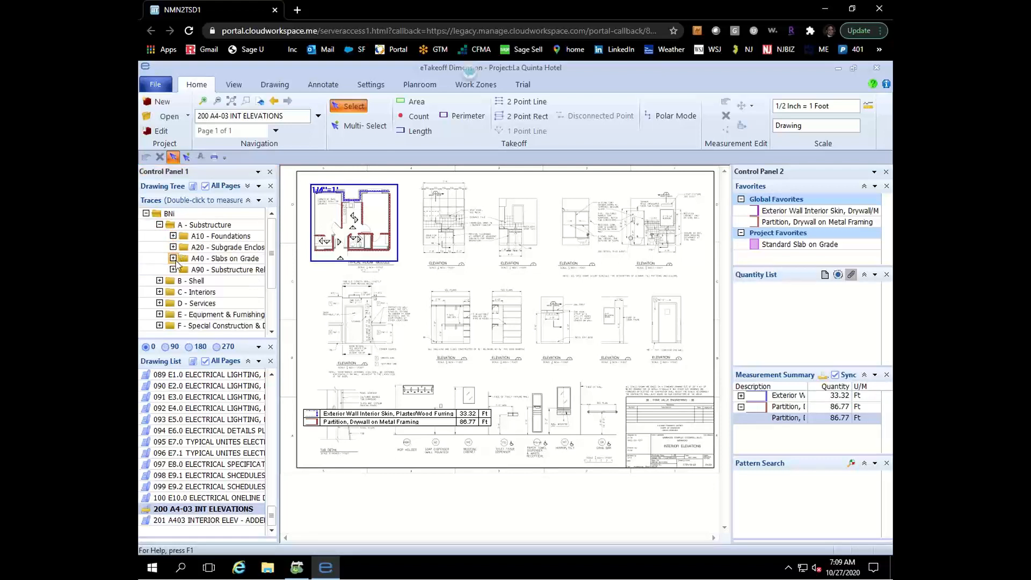
{"action": "left_click", "coordinate": [173, 258]}
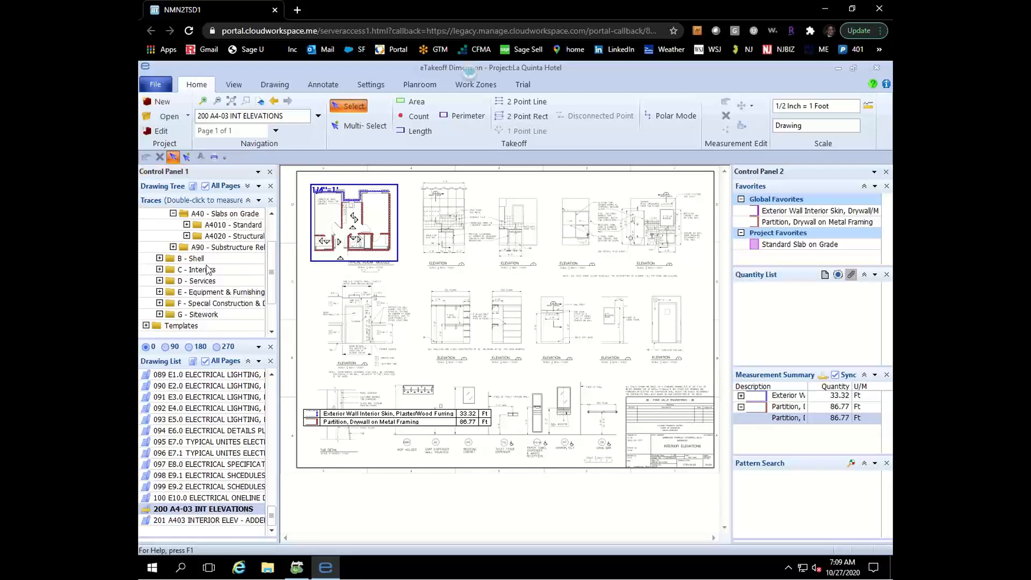
{"action": "left_click", "coordinate": [186, 224]}
{"action": "scroll", "coordinate": [212, 376], "scroll_direction": "up", "scroll_amount": 9}
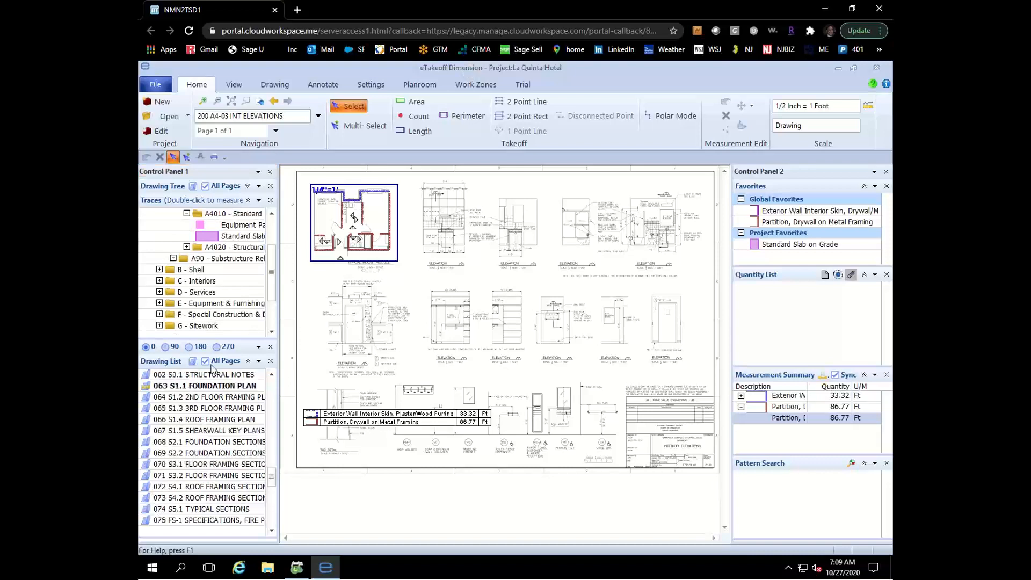
{"action": "double_click", "coordinate": [200, 386]}
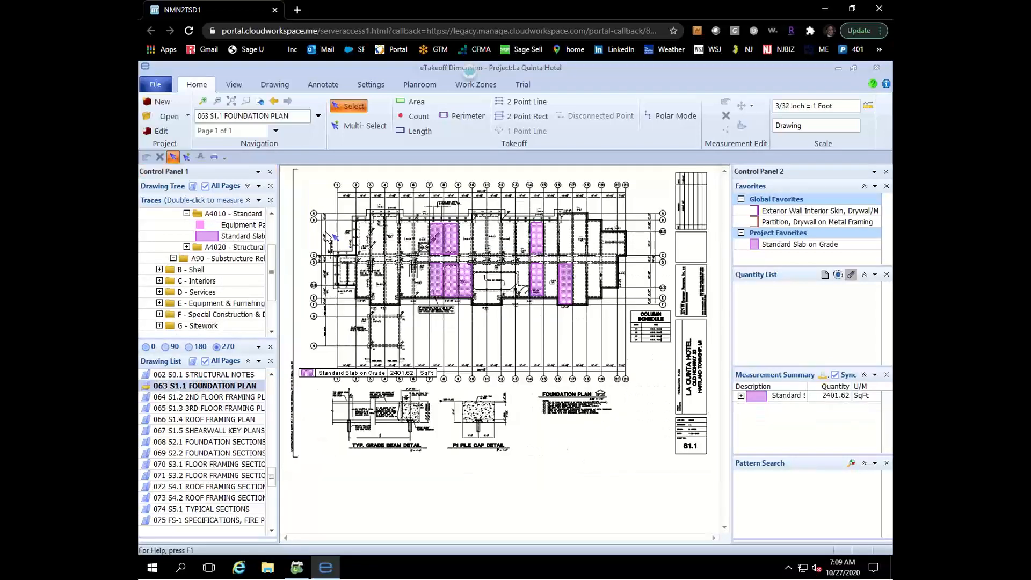
Choose the Standard Slab on Grade trace and enlarge the quantity list to show more of its properties
{"action": "left_click", "coordinate": [243, 236]}
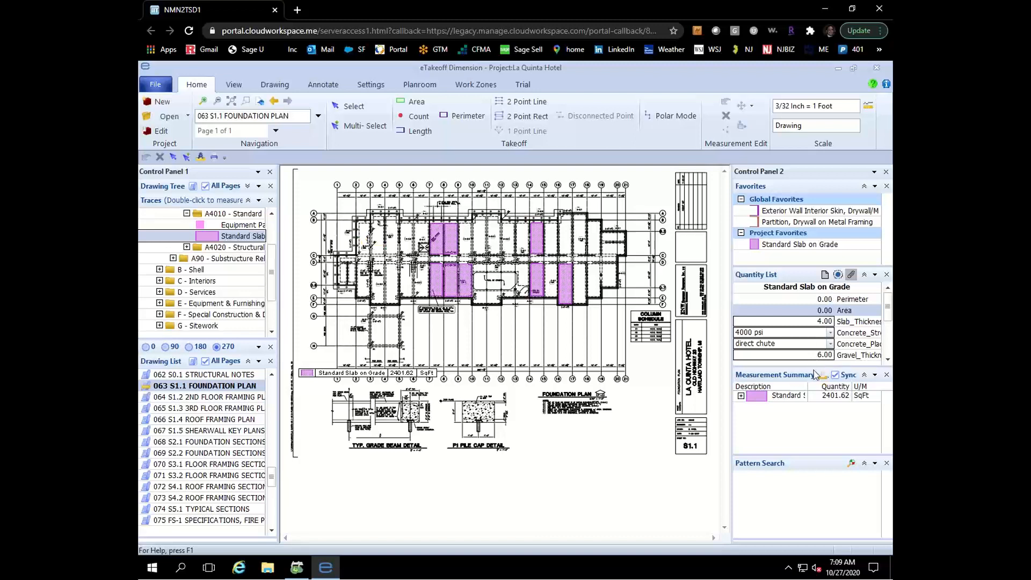
{"action": "left_click_drag", "start_coordinate": [812, 366], "coordinate": [813, 426]}
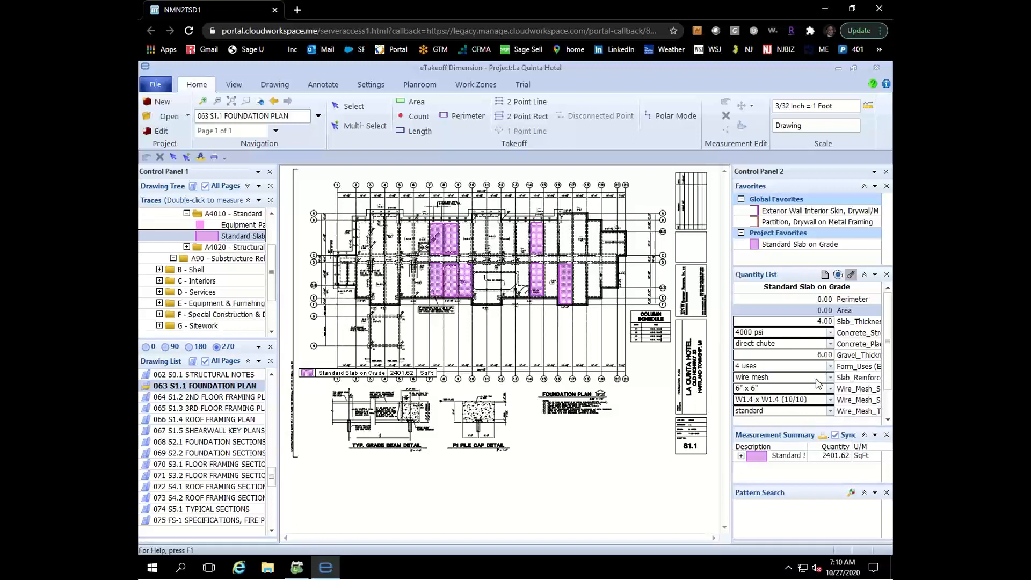
Set the slab's concrete strength to 3000 psi, its placement to concrete pump and its reinforcement to rebar
{"action": "left_click", "coordinate": [831, 333]}
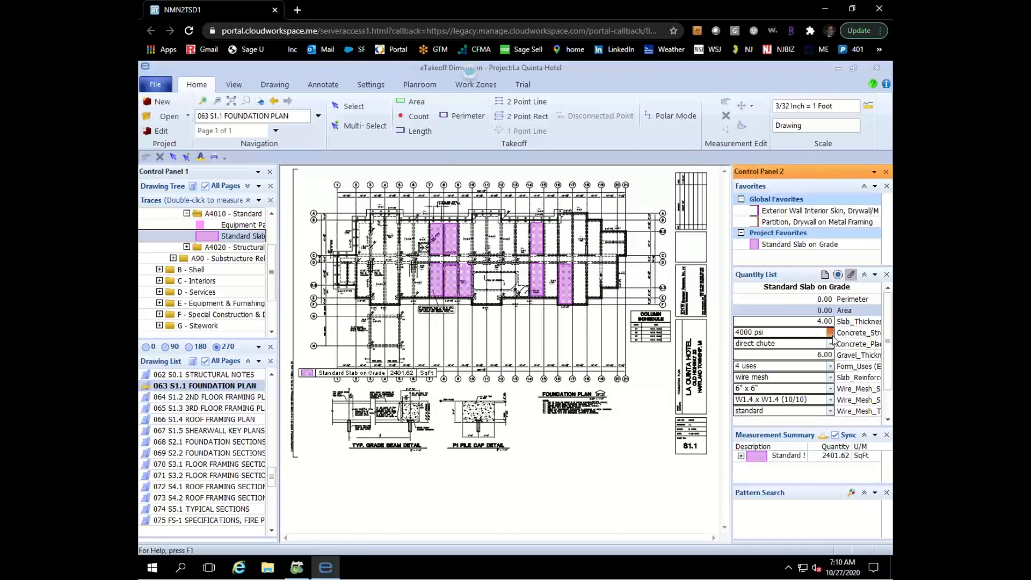
{"action": "left_click", "coordinate": [800, 352]}
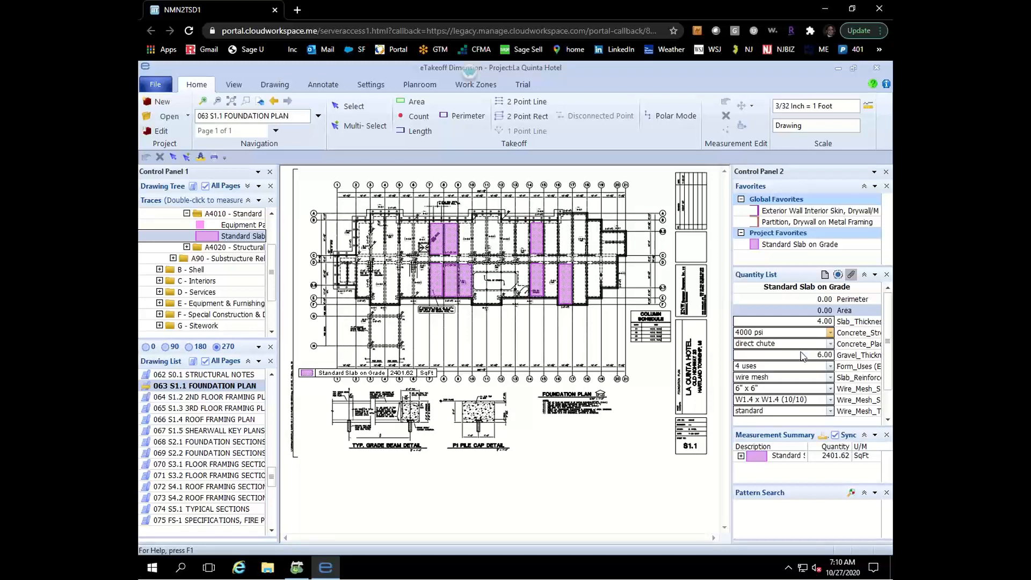
{"action": "left_click", "coordinate": [830, 344]}
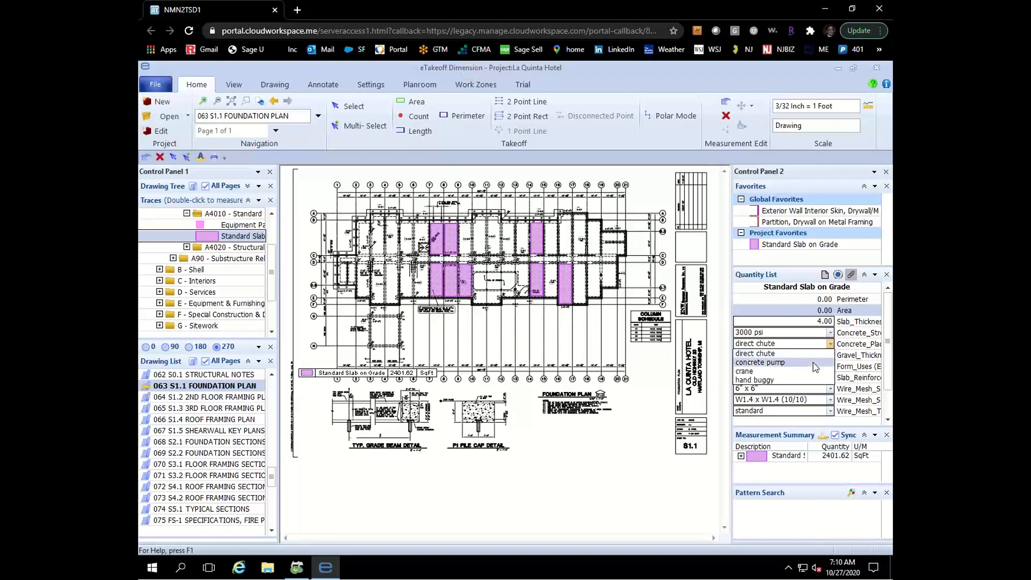
{"action": "left_click", "coordinate": [813, 362]}
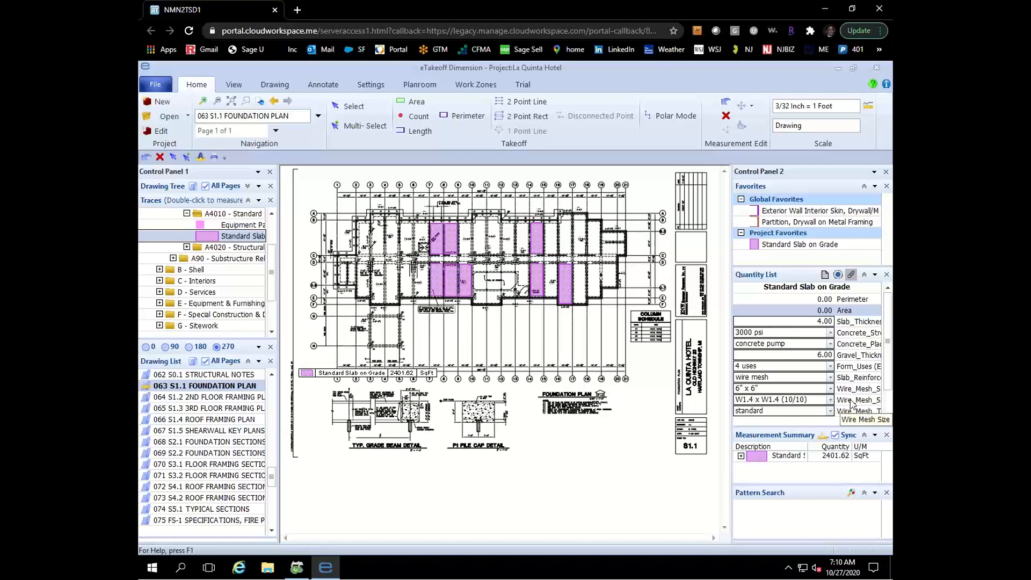
{"action": "left_click", "coordinate": [829, 378]}
{"action": "left_click", "coordinate": [819, 396]}
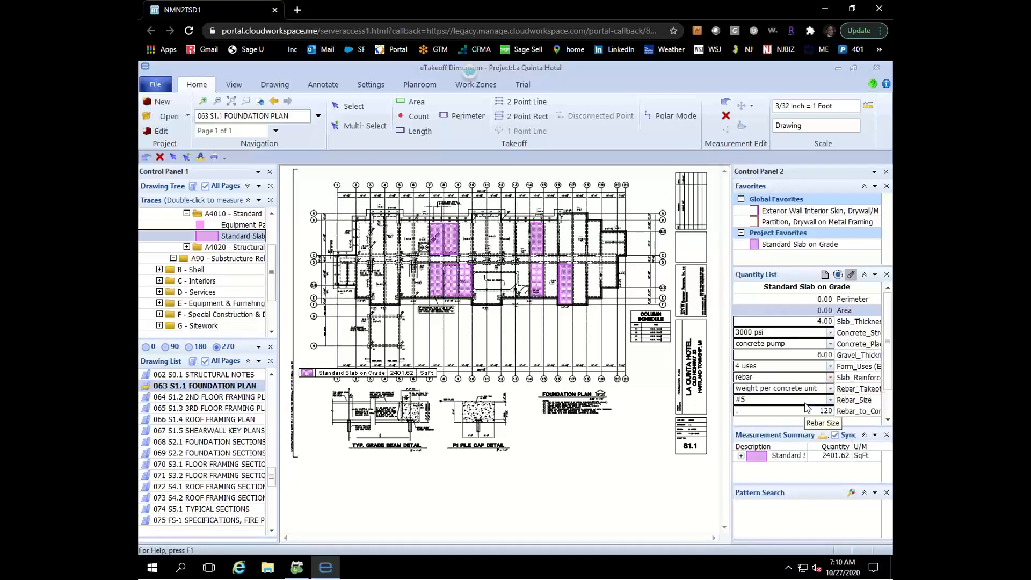
{"action": "scroll", "coordinate": [811, 381], "scroll_direction": "down", "scroll_amount": 1}
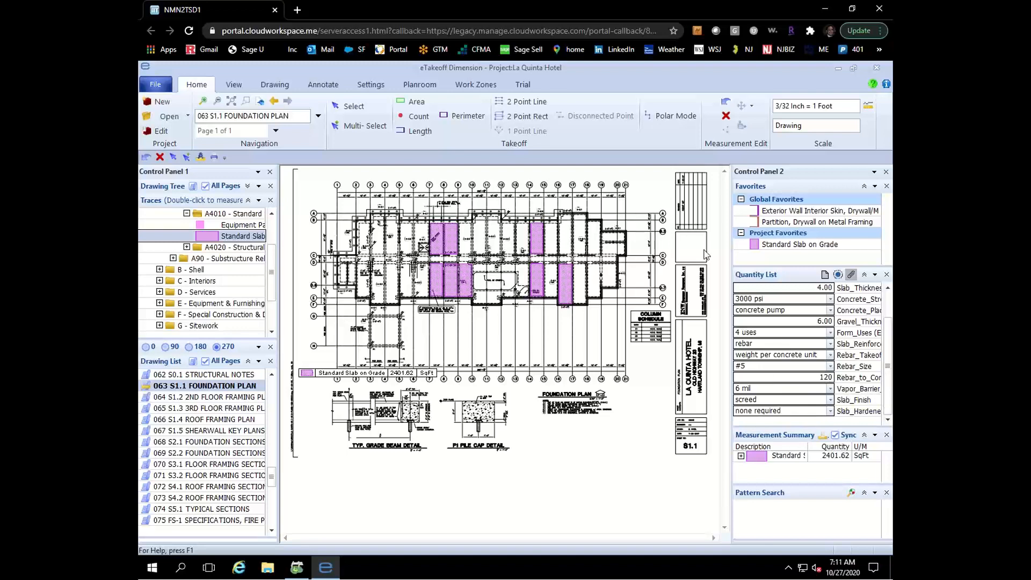
Take off a two-point rectangular Standard Slab on Grade of about 347 SqFt in the lower bay between gridlines 17 and 18
{"action": "scroll", "coordinate": [579, 270], "scroll_direction": "up", "scroll_amount": 2}
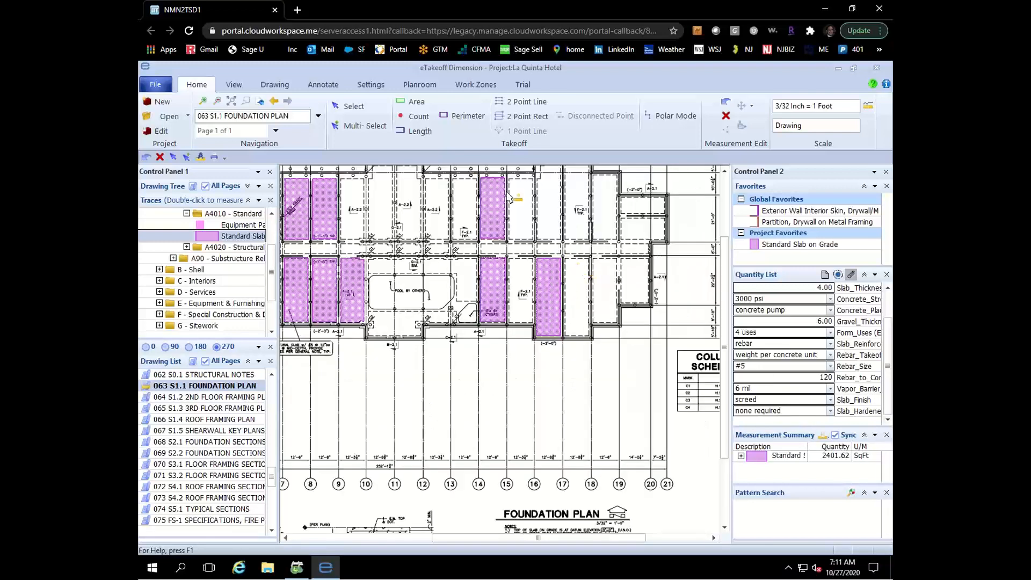
{"action": "left_click", "coordinate": [519, 116]}
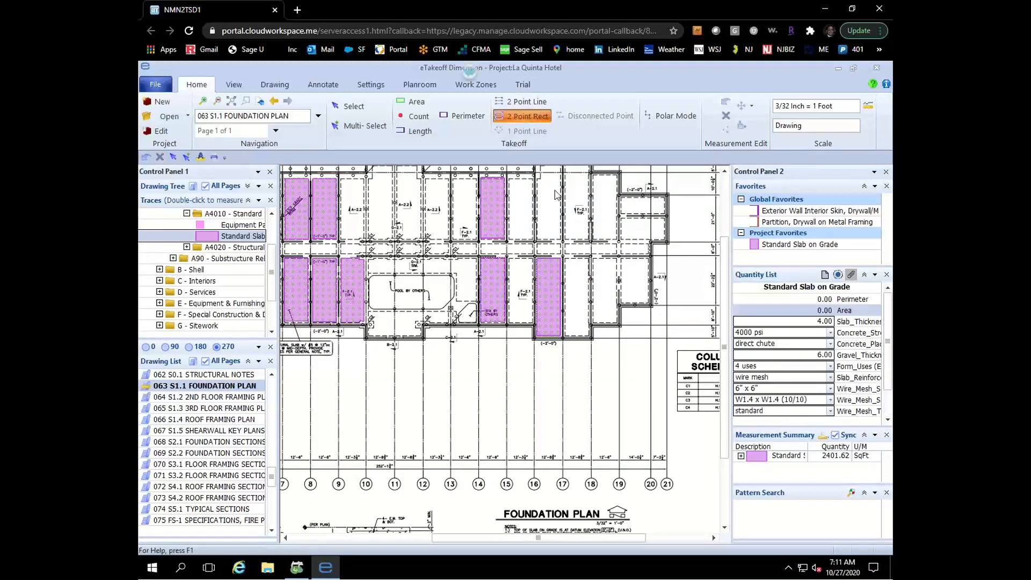
{"action": "left_click", "coordinate": [566, 259]}
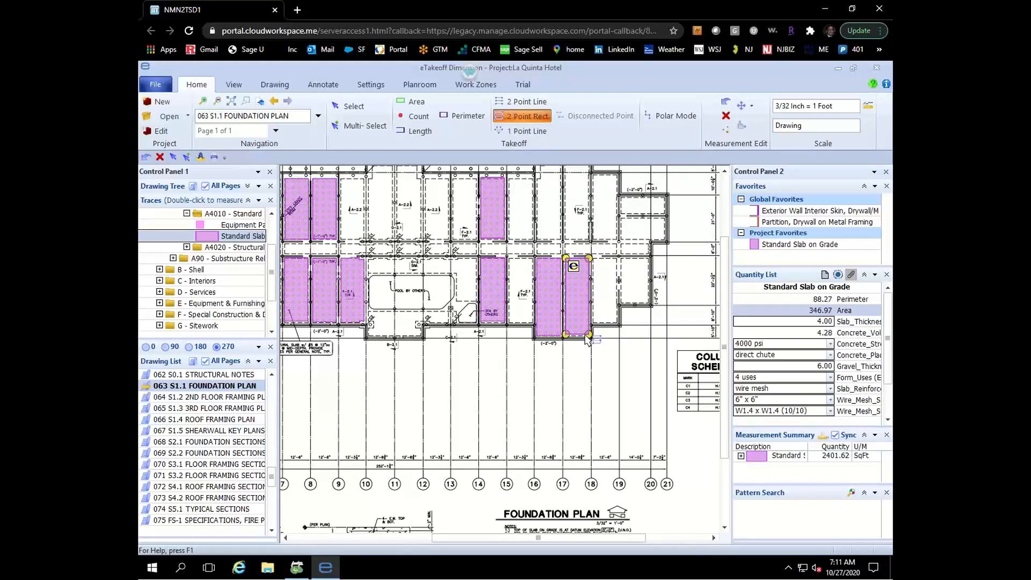
{"action": "key", "text": "Escape"}
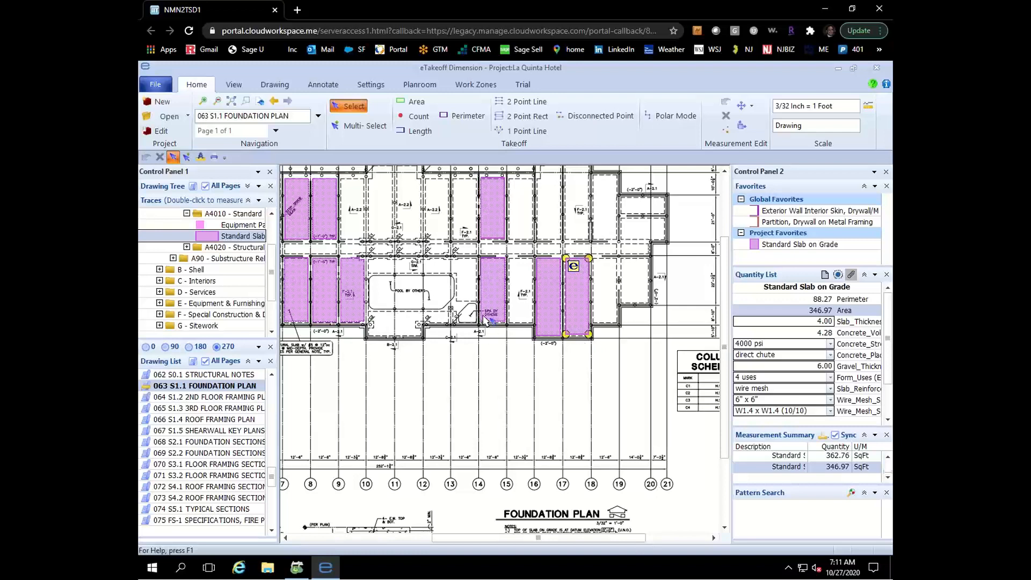
{"action": "scroll", "coordinate": [486, 319], "scroll_direction": "down", "scroll_amount": 3}
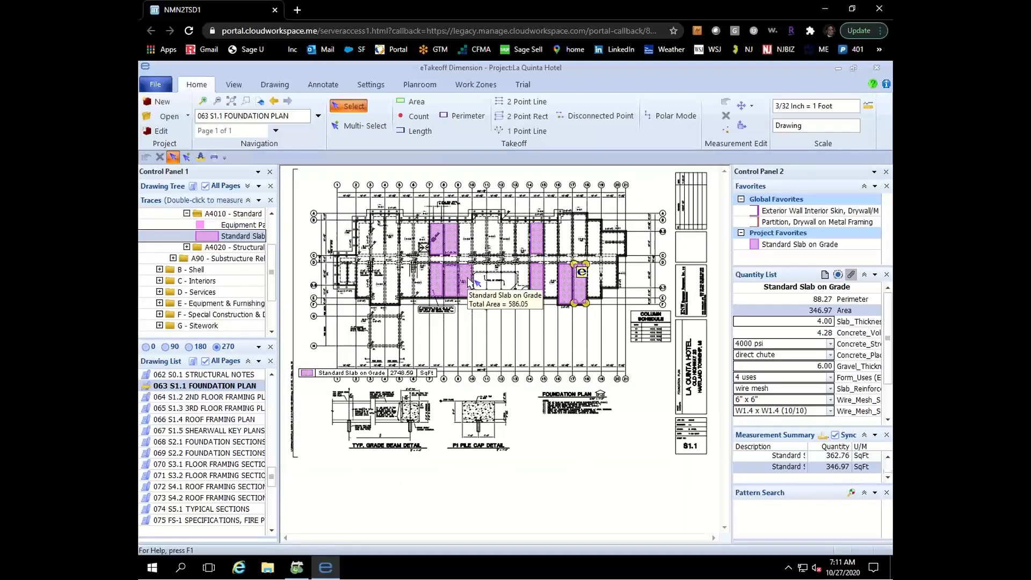
Open an extra drawing window showing 004 A1.1 1ST FLOOR PLAN
{"action": "left_click", "coordinate": [271, 84]}
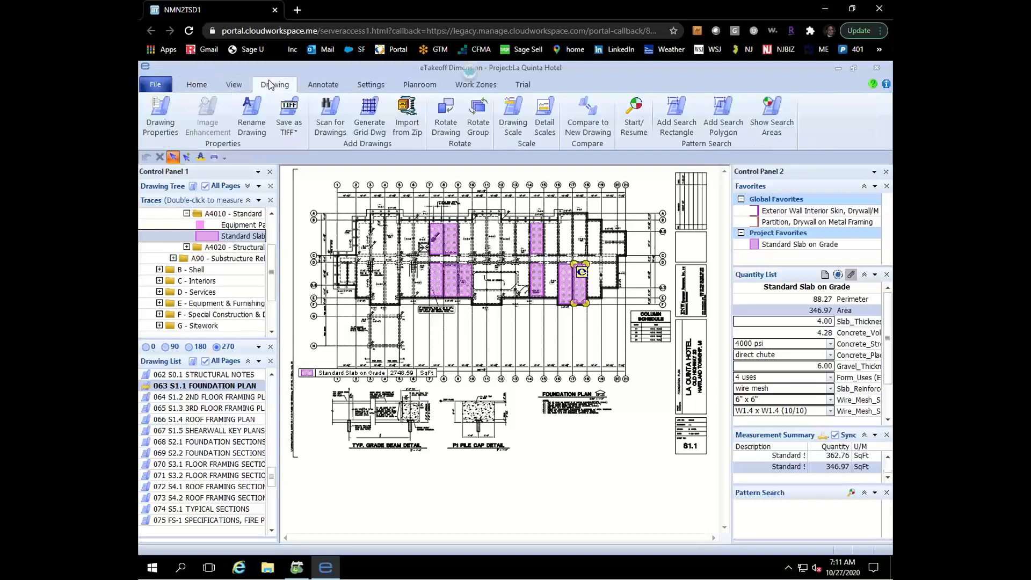
{"action": "left_click", "coordinate": [241, 83]}
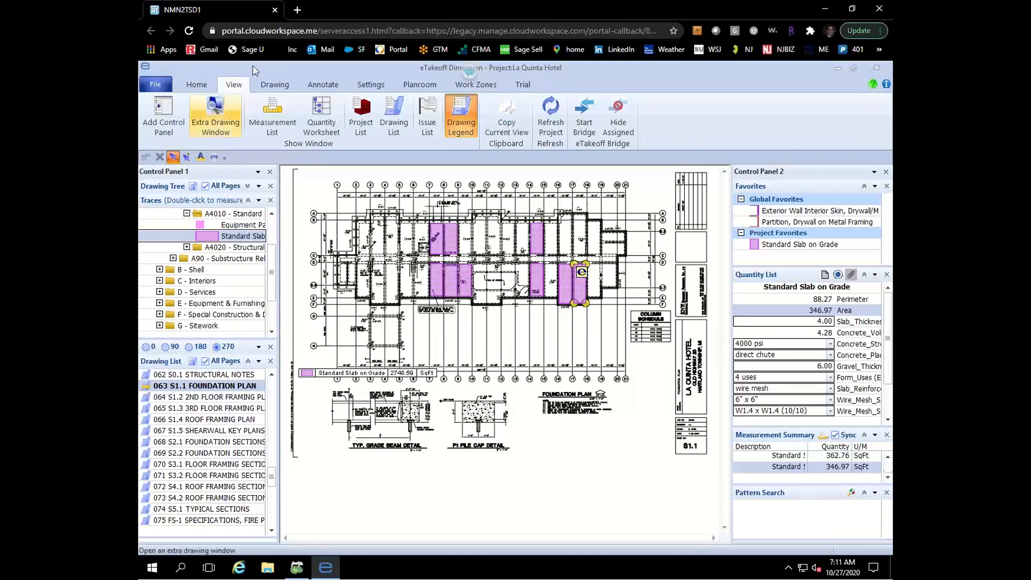
{"action": "left_click", "coordinate": [215, 122]}
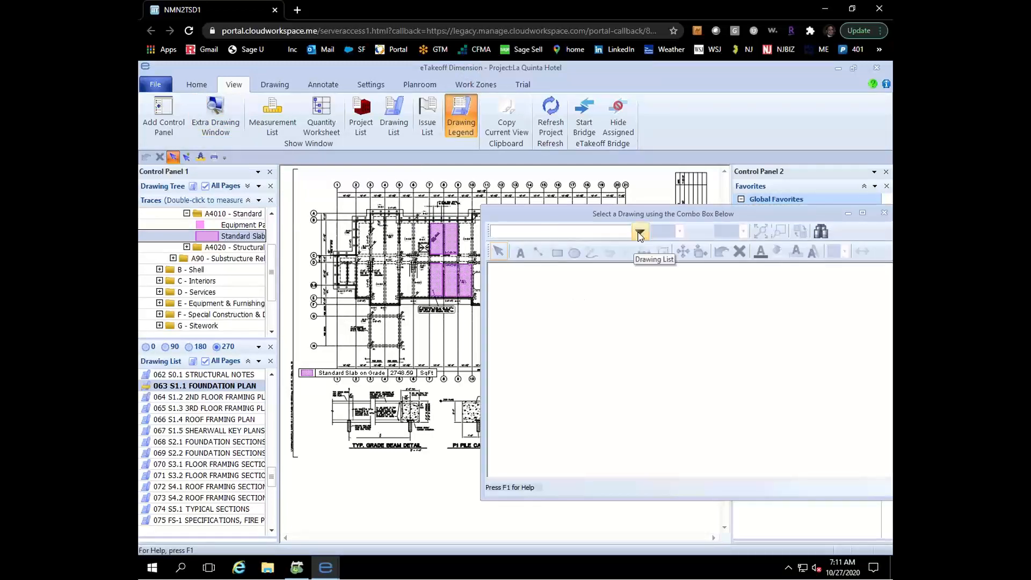
{"action": "left_click", "coordinate": [639, 231]}
{"action": "left_click", "coordinate": [569, 269]}
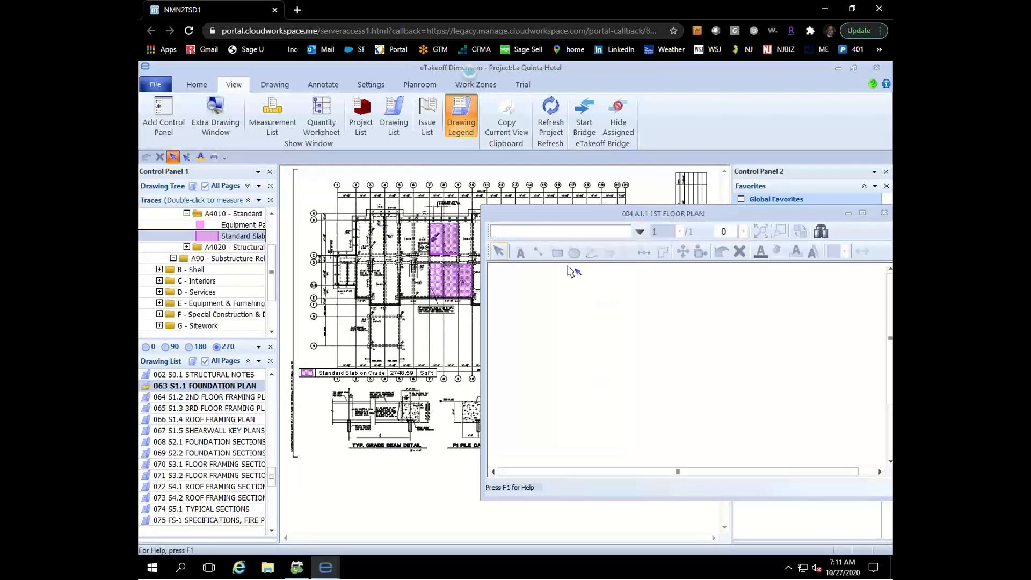
Open two more extra drawing windows, one with 005 A1.2 2ND FLOOR PLAN and one with 006 A1.3 3RD FLOOR PLAN
{"action": "left_click", "coordinate": [215, 115]}
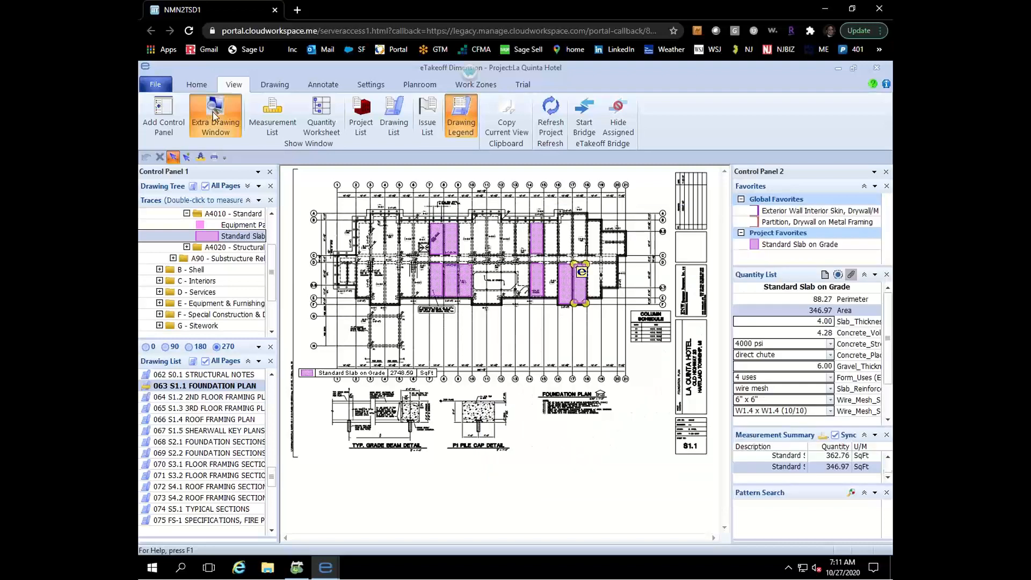
{"action": "left_click", "coordinate": [640, 234]}
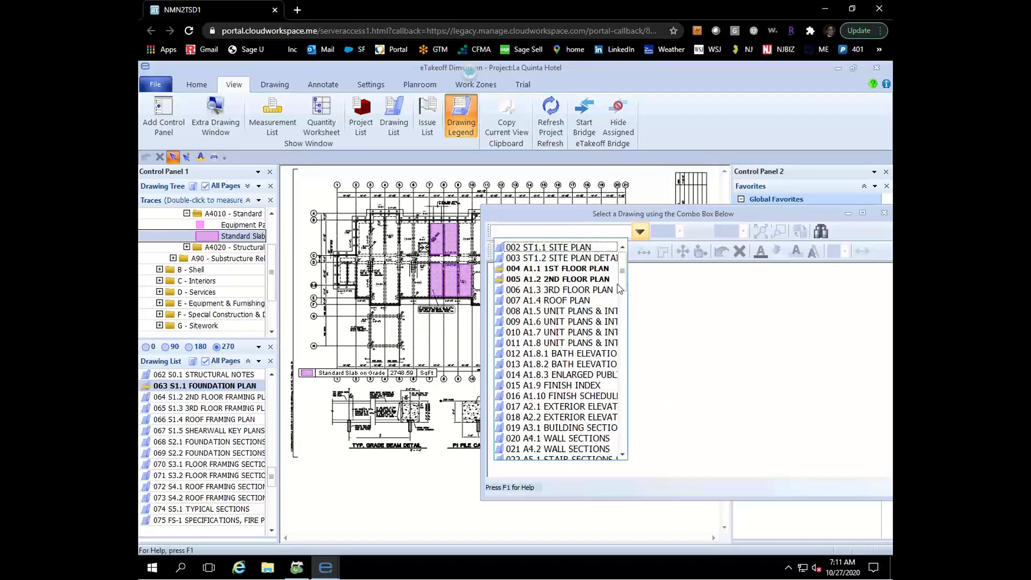
{"action": "left_click", "coordinate": [595, 284]}
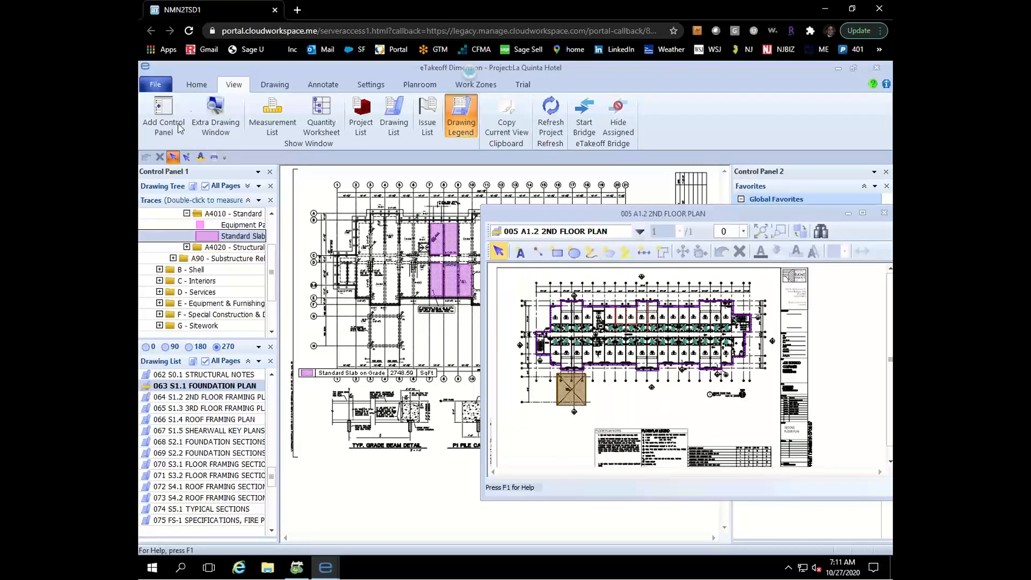
{"action": "left_click", "coordinate": [220, 110]}
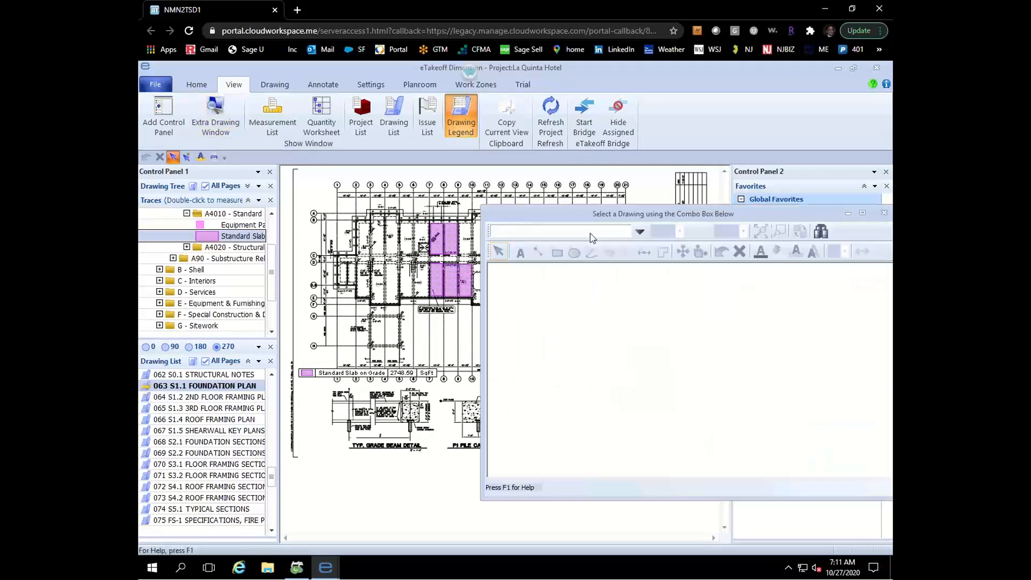
{"action": "left_click", "coordinate": [640, 232]}
{"action": "left_click", "coordinate": [583, 297]}
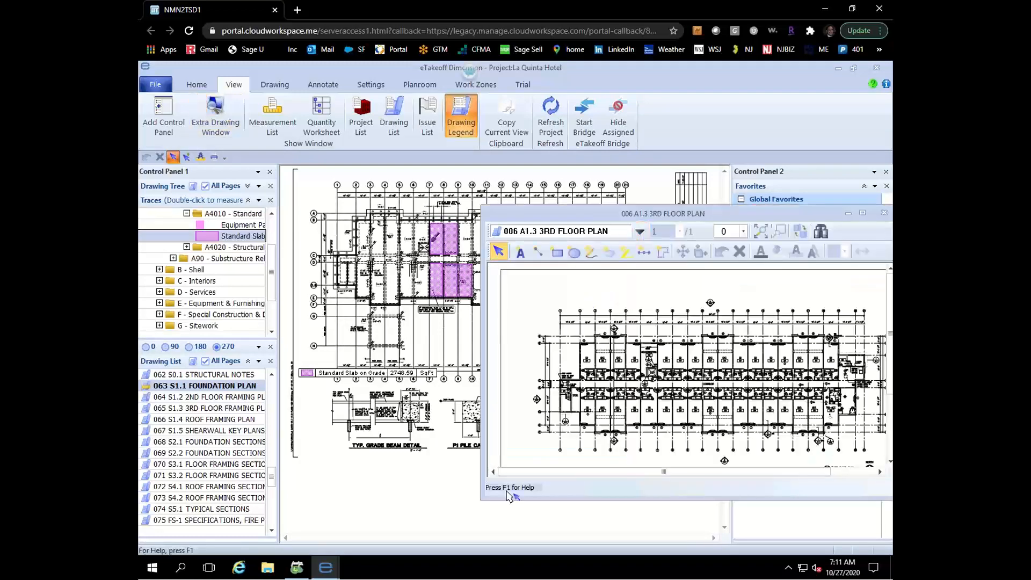
Spread out the 1st and 3rd floor plan windows over the main window and bring the 2nd floor plan window forward
{"action": "mouse_move", "coordinate": [325, 568]}
{"action": "left_click", "coordinate": [305, 493]}
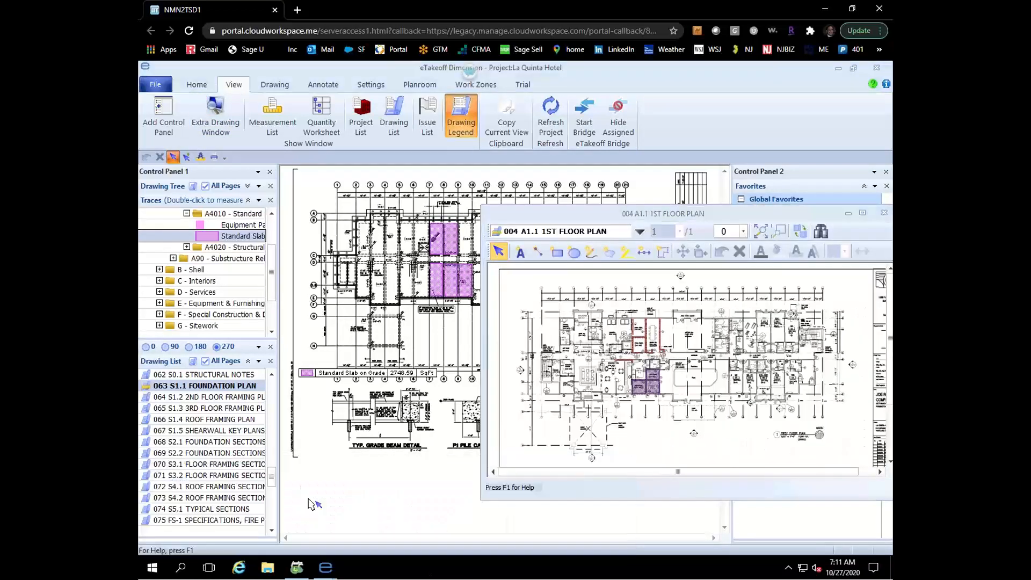
{"action": "left_click_drag", "start_coordinate": [597, 221], "coordinate": [251, 153]}
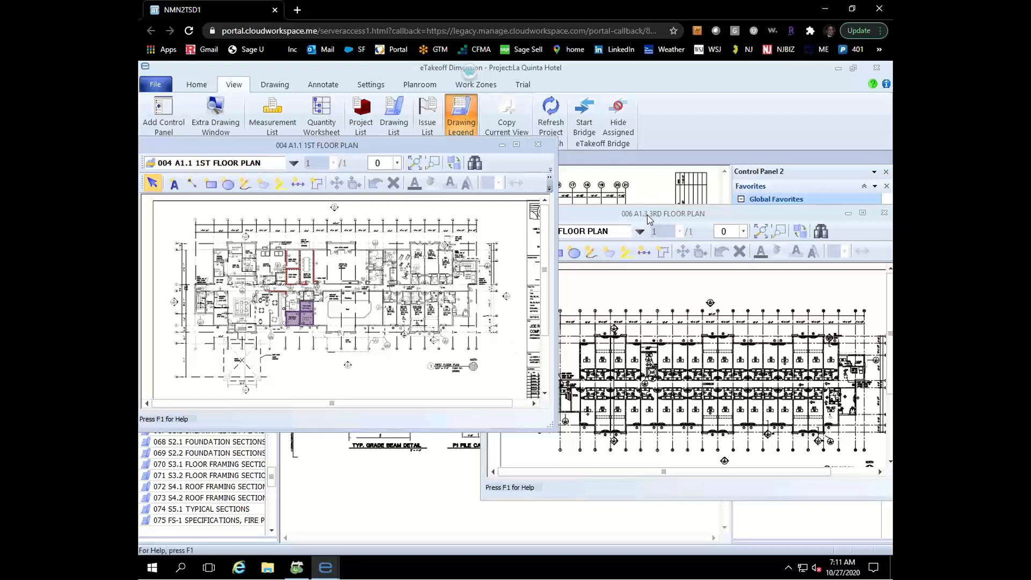
{"action": "left_click_drag", "start_coordinate": [650, 218], "coordinate": [439, 199]}
{"action": "mouse_move", "coordinate": [326, 567]}
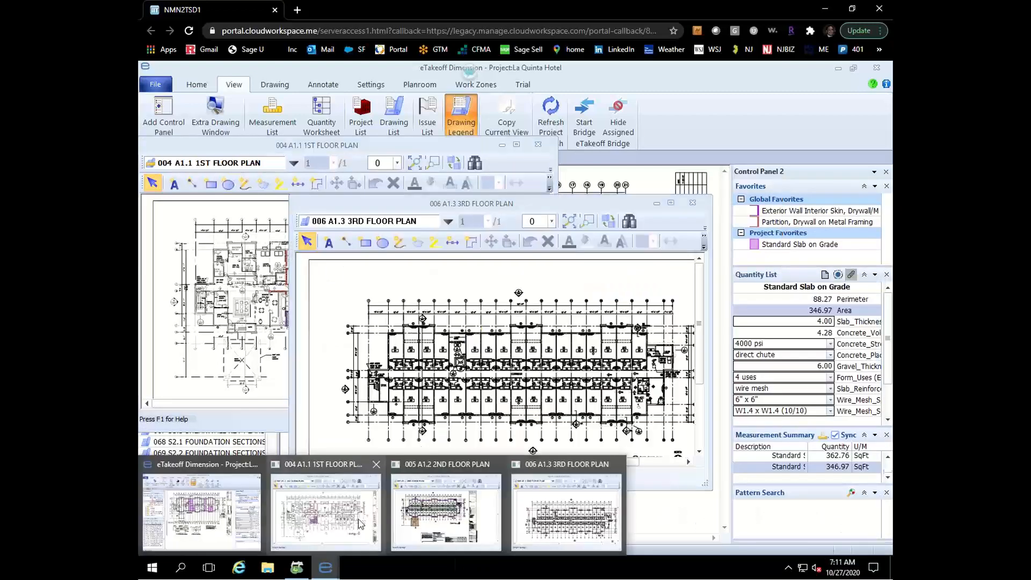
{"action": "left_click", "coordinate": [434, 520]}
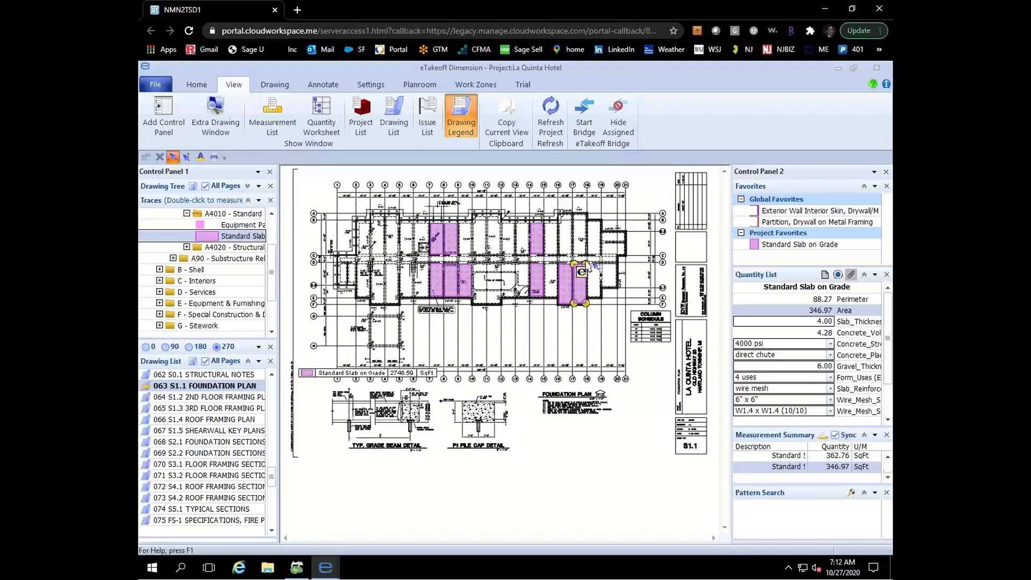
Add the selected slab between gridlines 17 and 18 to the project favorites, and load the Exterior Wall Interior Skin global favorite's properties
{"action": "left_click_drag", "start_coordinate": [605, 286], "coordinate": [773, 257]}
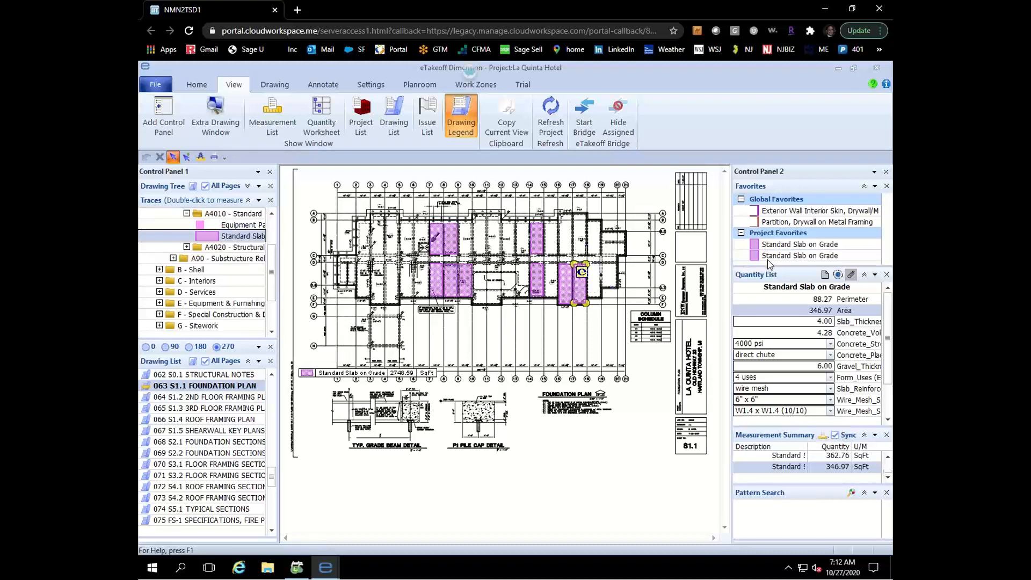
{"action": "left_click", "coordinate": [788, 257]}
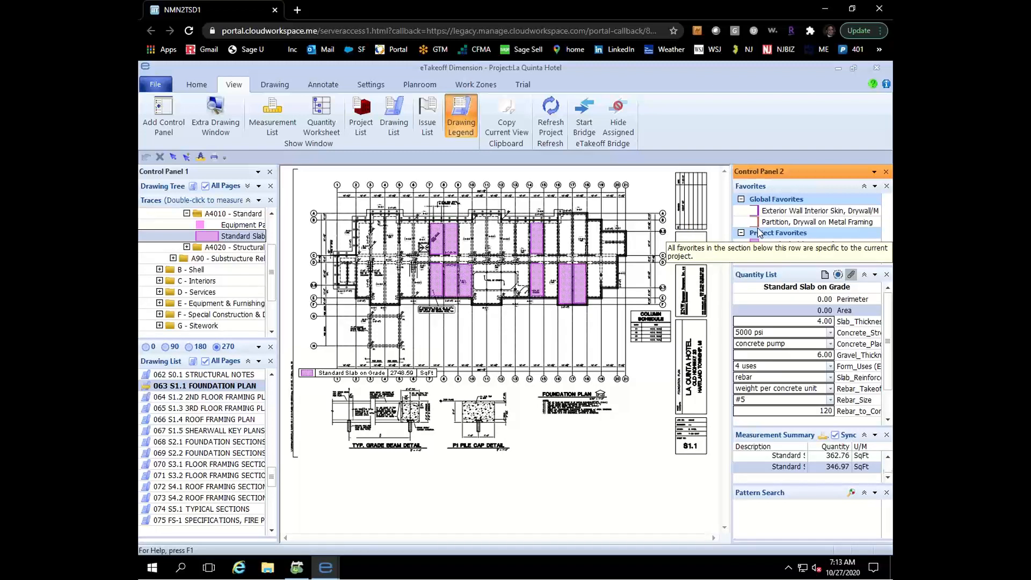
{"action": "left_click", "coordinate": [779, 211]}
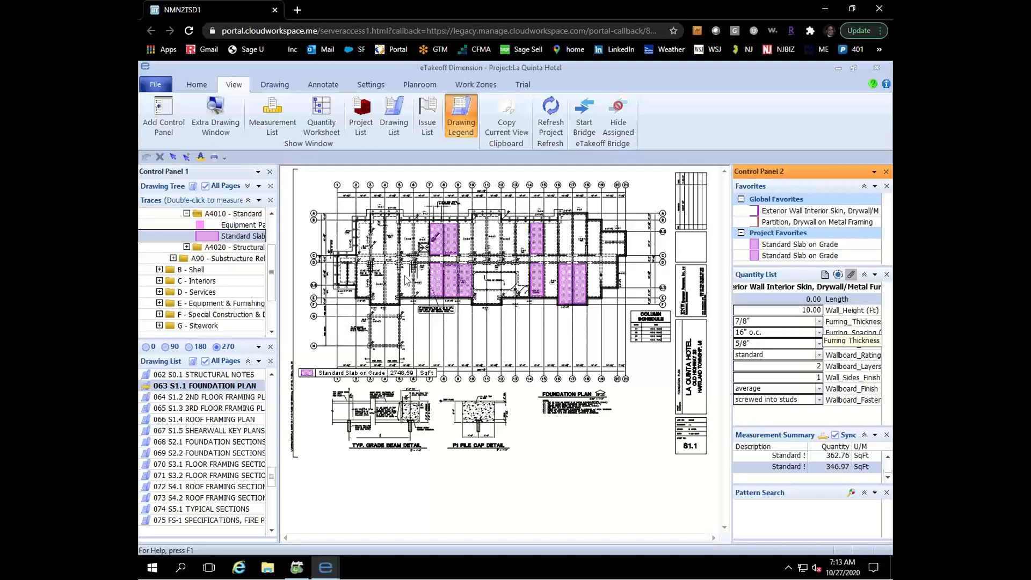
Open drawing 004 A1.1 1ST FLOOR PLAN from the drawing list
{"action": "scroll", "coordinate": [272, 449], "scroll_direction": "up", "scroll_amount": 8}
{"action": "left_click_drag", "start_coordinate": [273, 448], "coordinate": [272, 395]}
{"action": "double_click", "coordinate": [230, 400]}
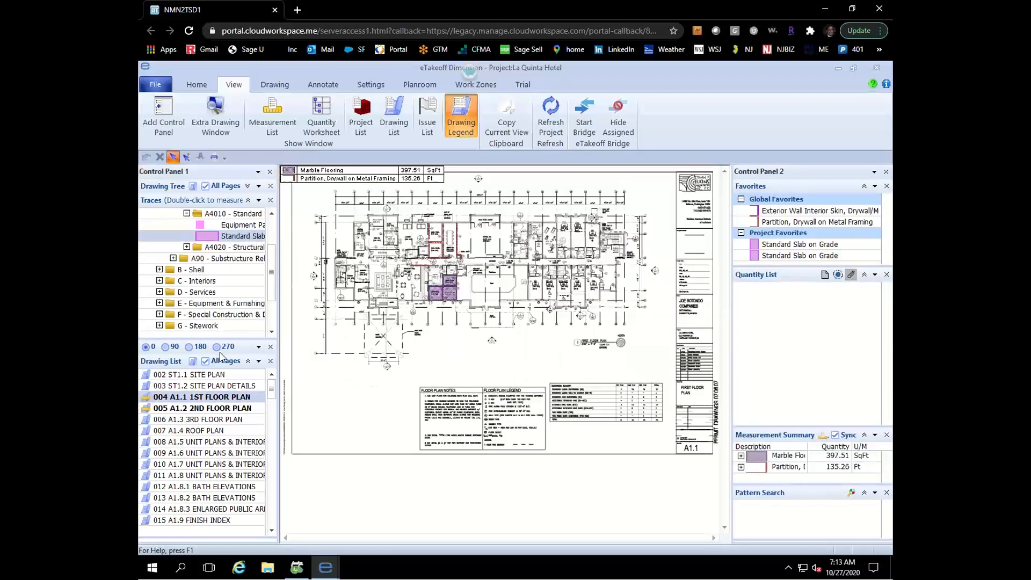
Copy the Exterior Wall Interior Skin measurement from 005 A1.2 2ND FLOOR PLAN to 004 A1.1 1ST FLOOR PLAN and check its alignment
{"action": "double_click", "coordinate": [216, 408]}
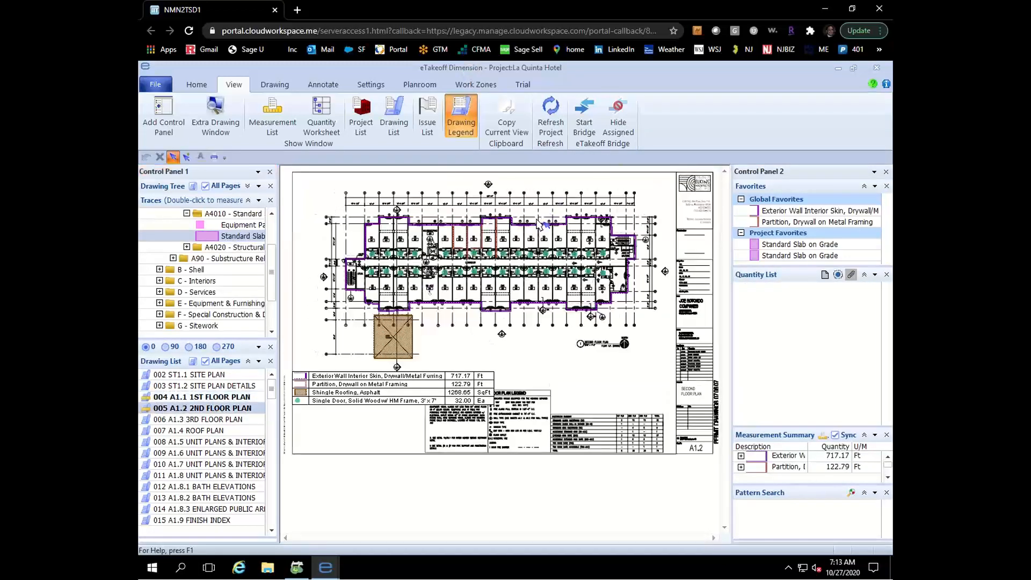
{"action": "left_click", "coordinate": [497, 223]}
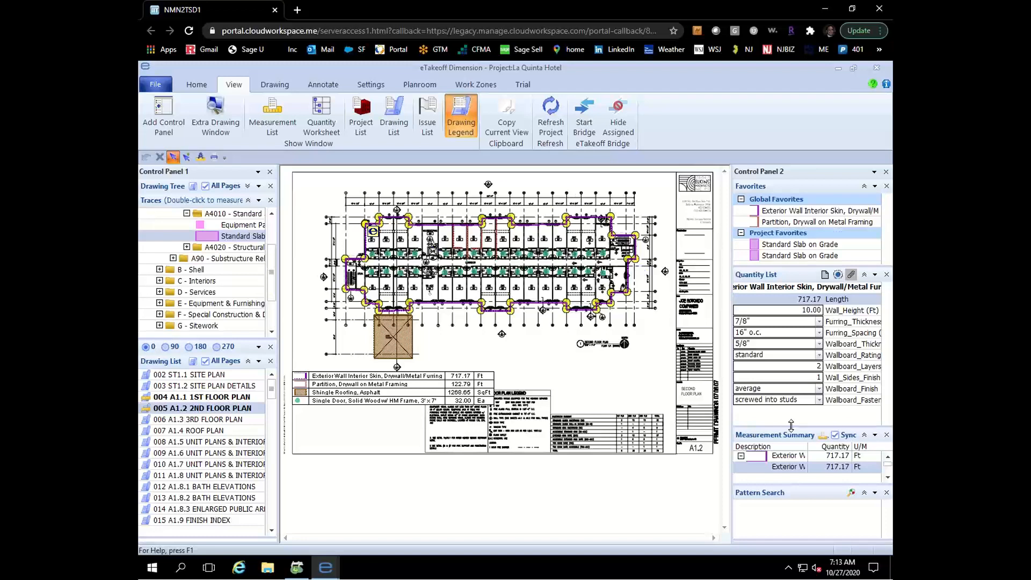
{"action": "left_click", "coordinate": [244, 398]}
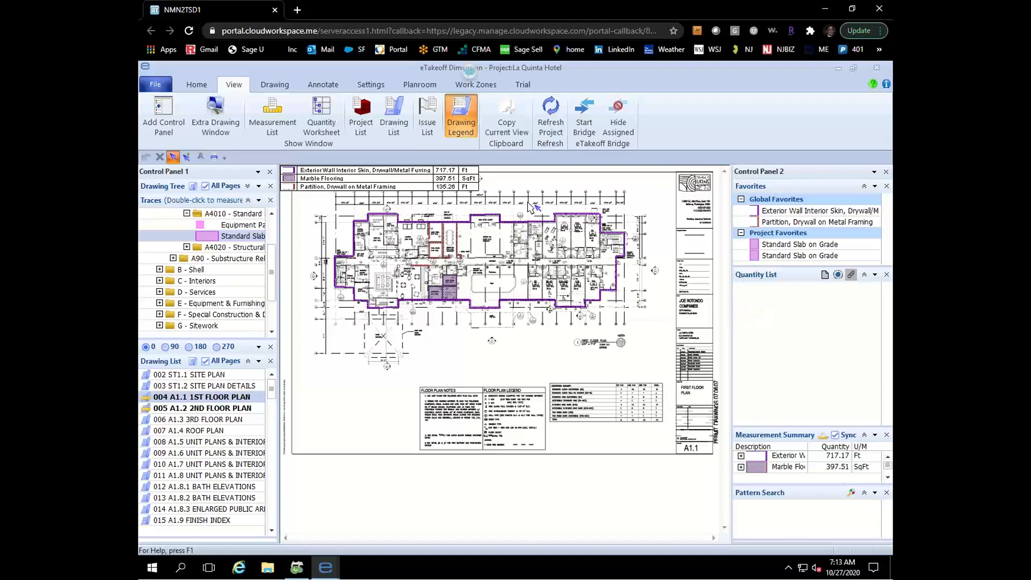
{"action": "scroll", "coordinate": [533, 208], "scroll_direction": "up", "scroll_amount": 3}
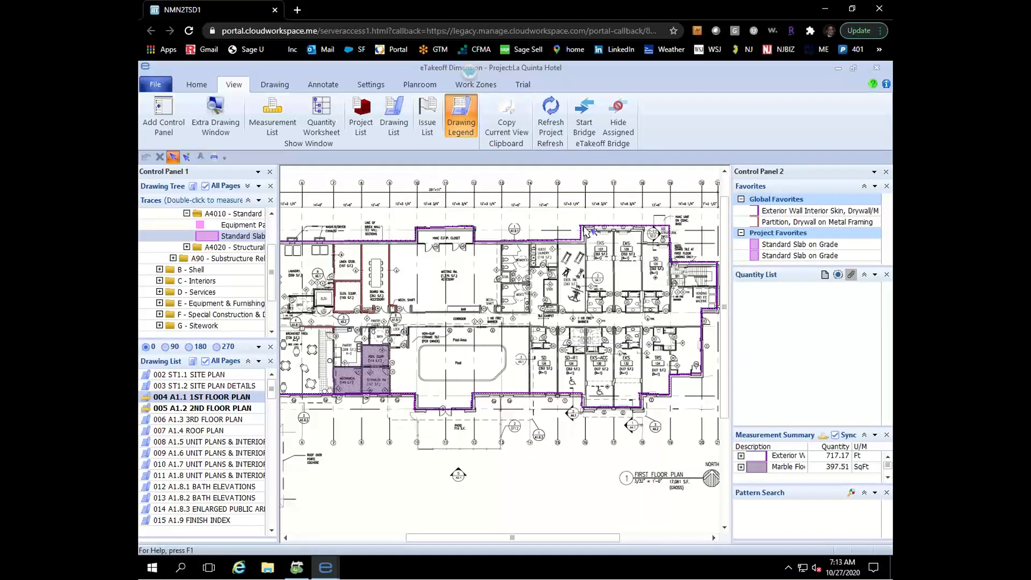
{"action": "left_click", "coordinate": [587, 231]}
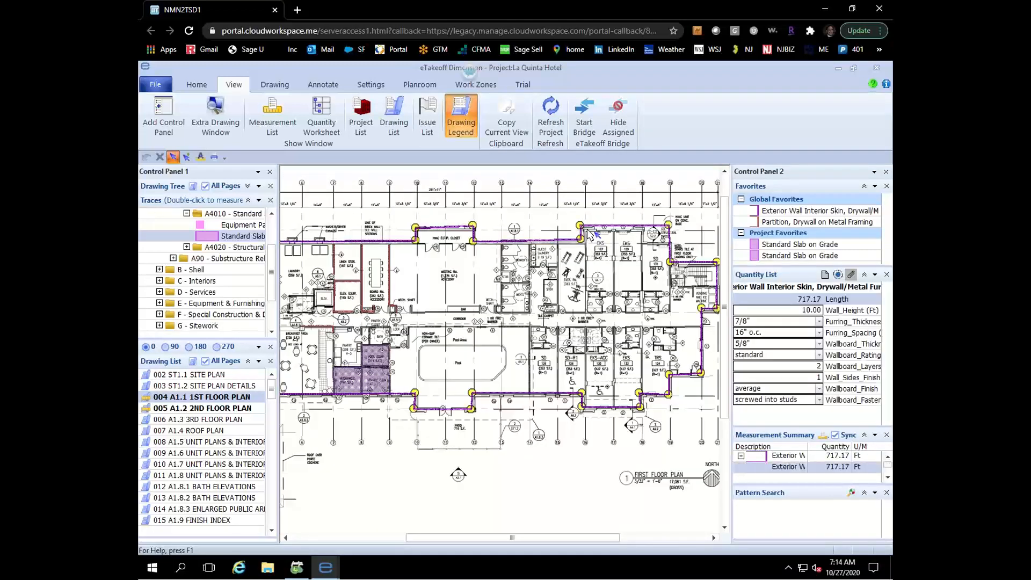
{"action": "scroll", "coordinate": [499, 327], "scroll_direction": "down", "scroll_amount": 3}
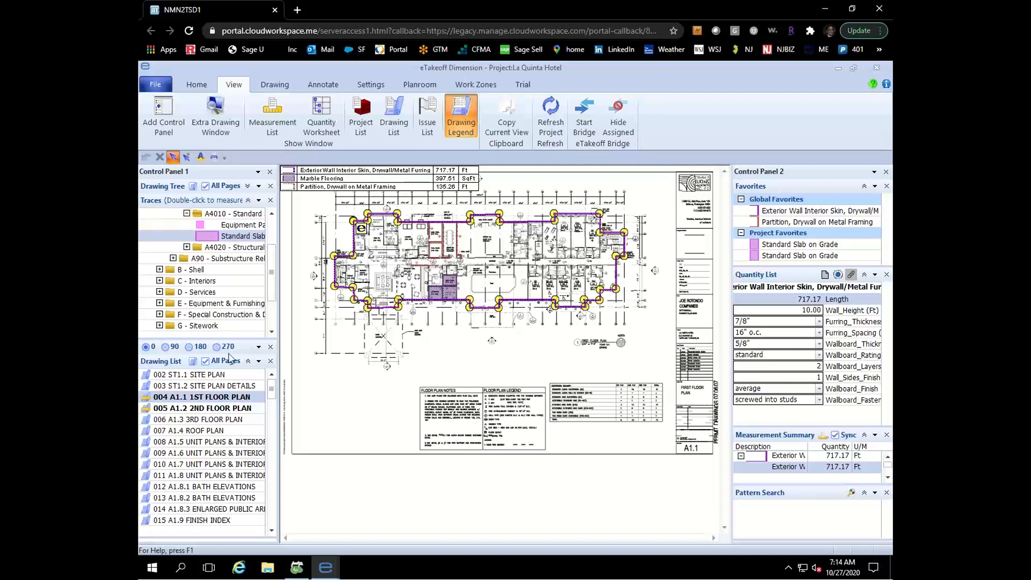
Limit the drawing list to drawings that contain measurements and open 063 S1.1 FOUNDATION PLAN
{"action": "scroll", "coordinate": [225, 480], "scroll_direction": "down", "scroll_amount": 15}
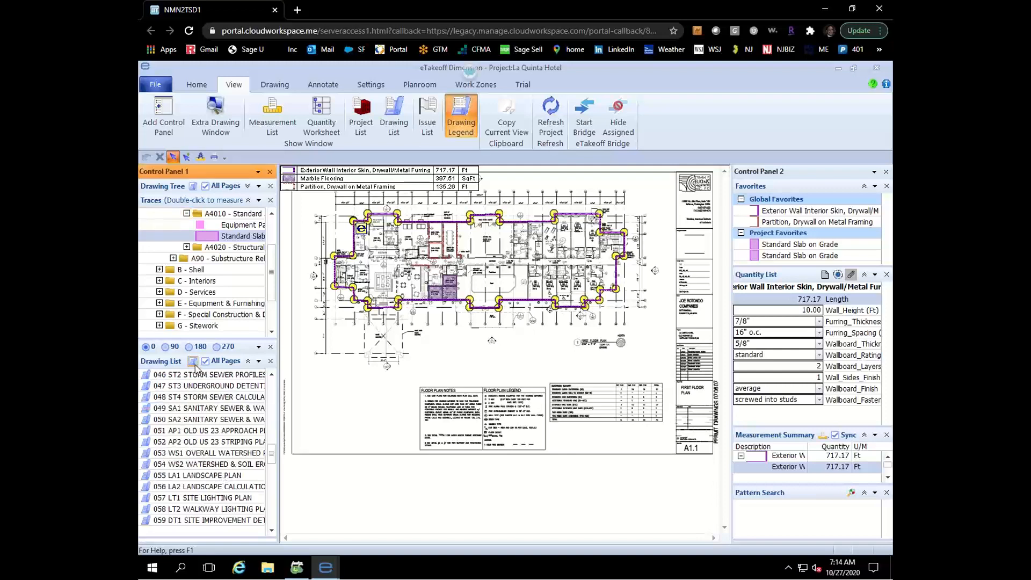
{"action": "left_click", "coordinate": [193, 361]}
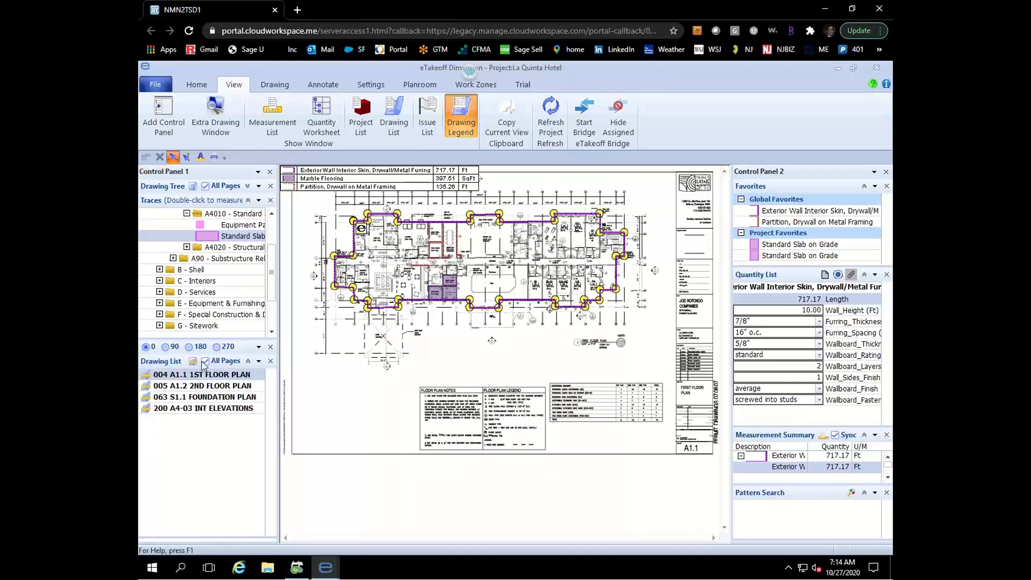
{"action": "double_click", "coordinate": [206, 397]}
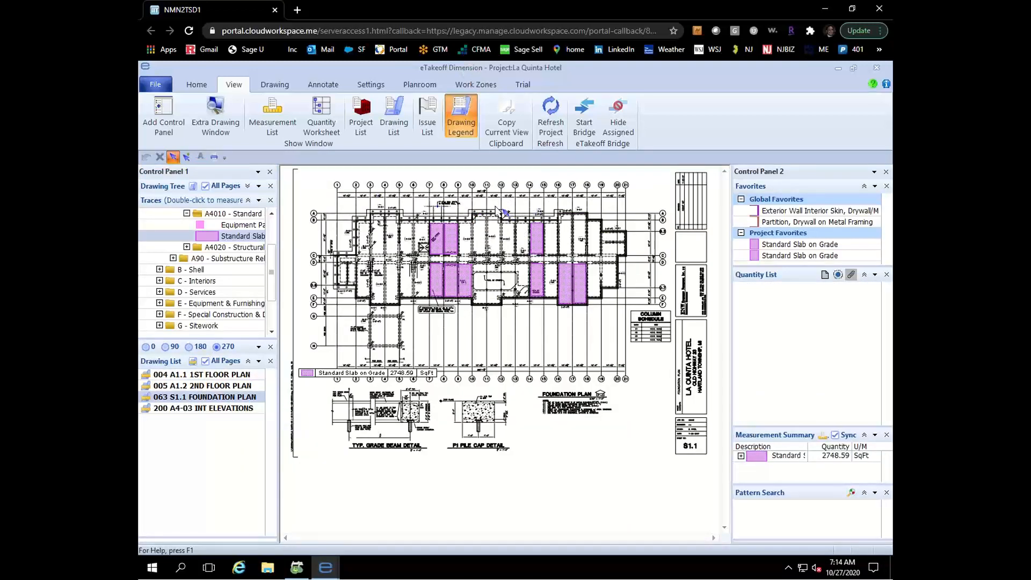
Start a pattern search and frame one dashed circle in the upper row along the foundation wall as the pattern
{"action": "scroll", "coordinate": [499, 223], "scroll_direction": "up", "scroll_amount": 3}
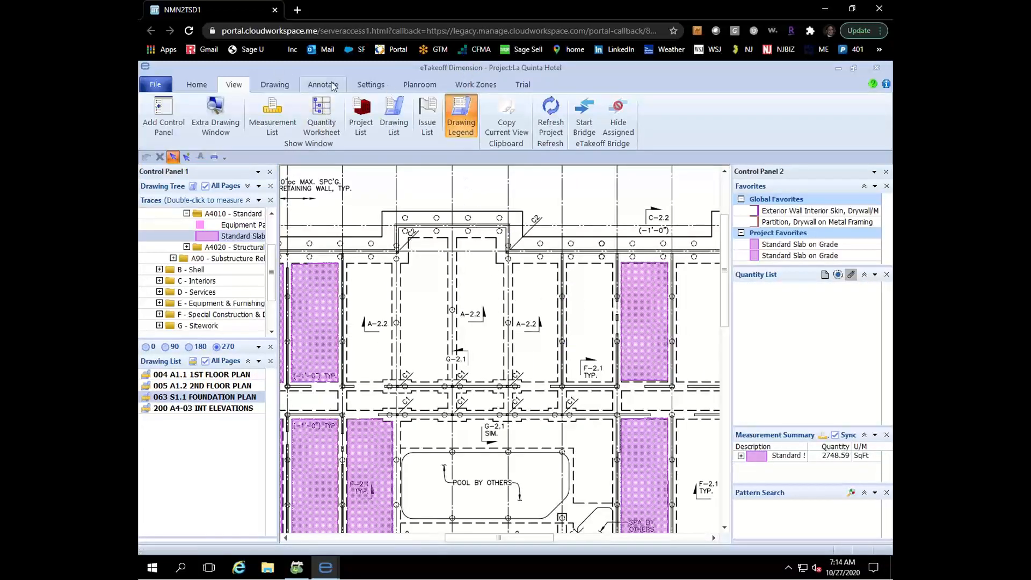
{"action": "left_click", "coordinate": [274, 84]}
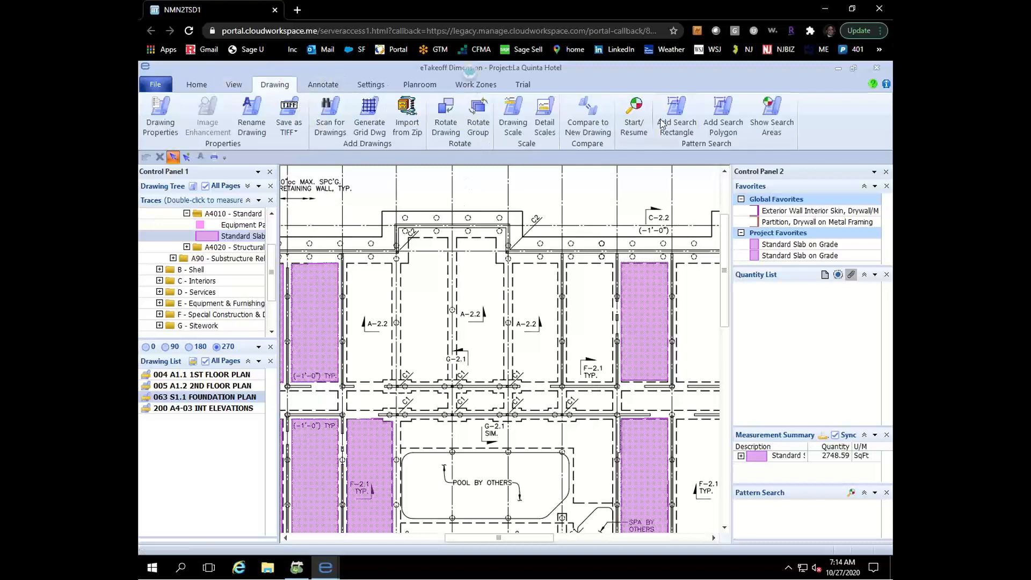
{"action": "left_click", "coordinate": [633, 111]}
{"action": "scroll", "coordinate": [479, 203], "scroll_direction": "up", "scroll_amount": 5}
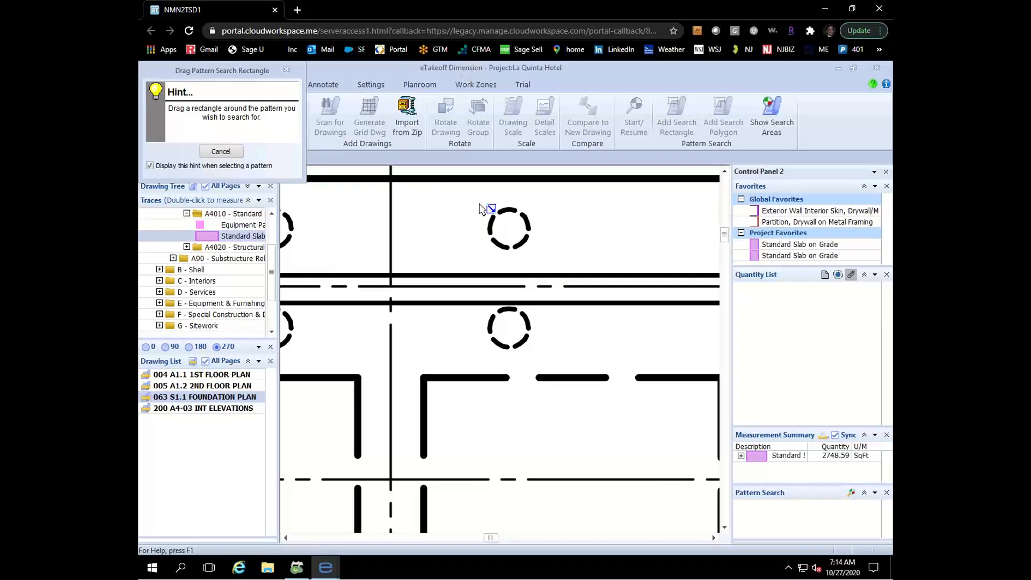
{"action": "left_click_drag", "start_coordinate": [479, 203], "coordinate": [536, 257]}
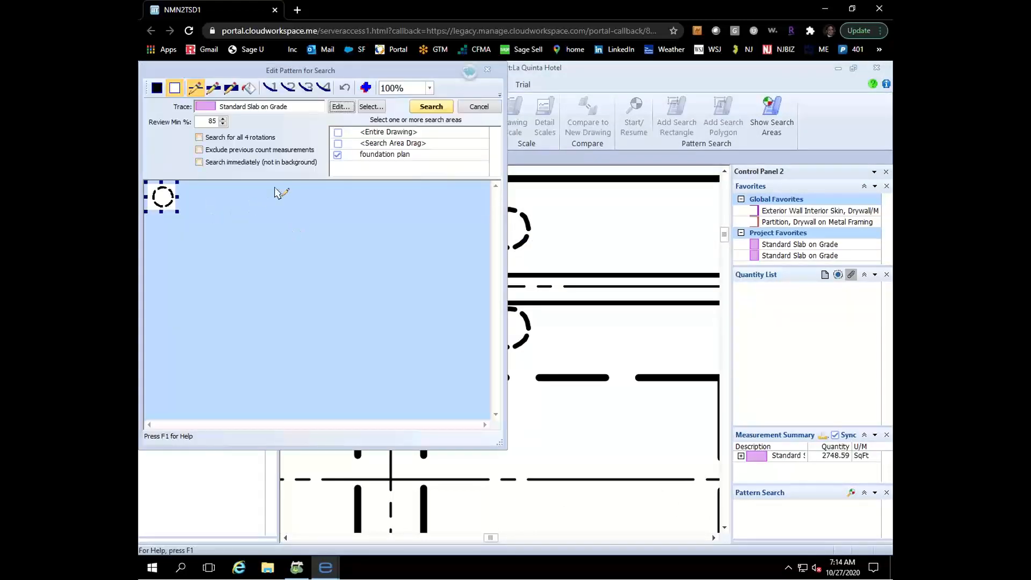
Change the pattern search trace to the standard Caisson trace from A10 Foundations, A1020 Special Foundations
{"action": "left_click", "coordinate": [339, 105]}
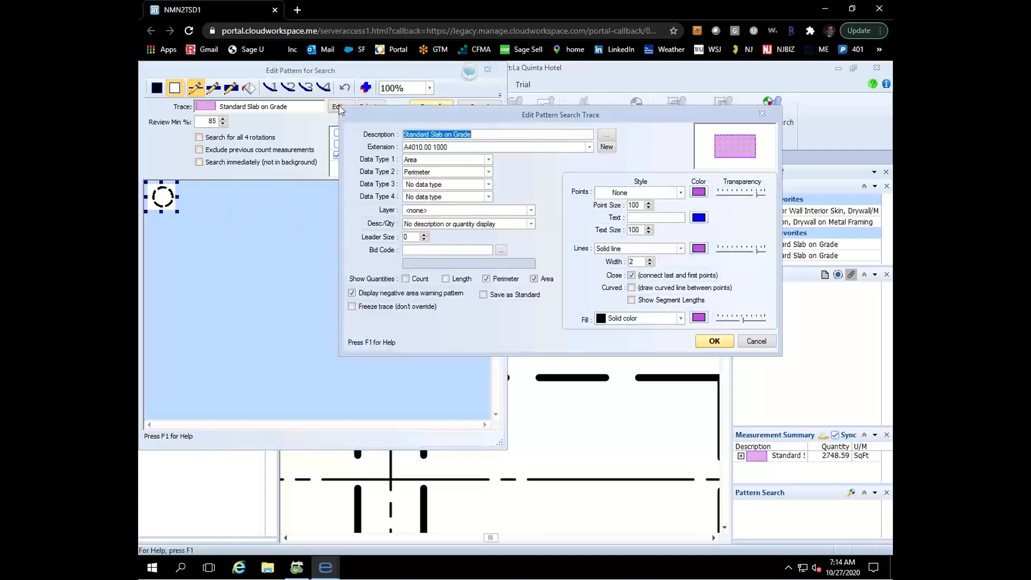
{"action": "left_click", "coordinate": [606, 135]}
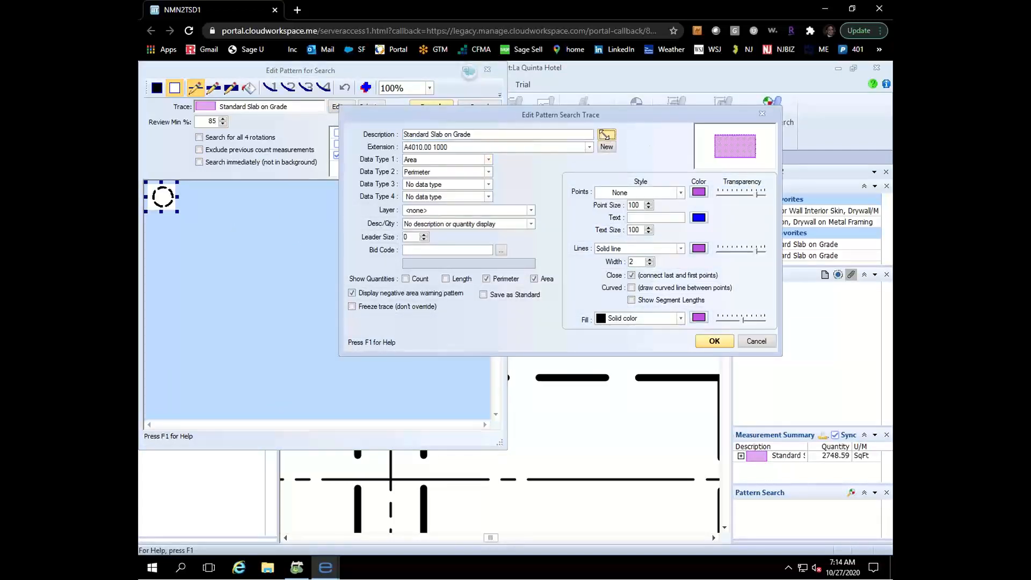
{"action": "left_click", "coordinate": [644, 189]}
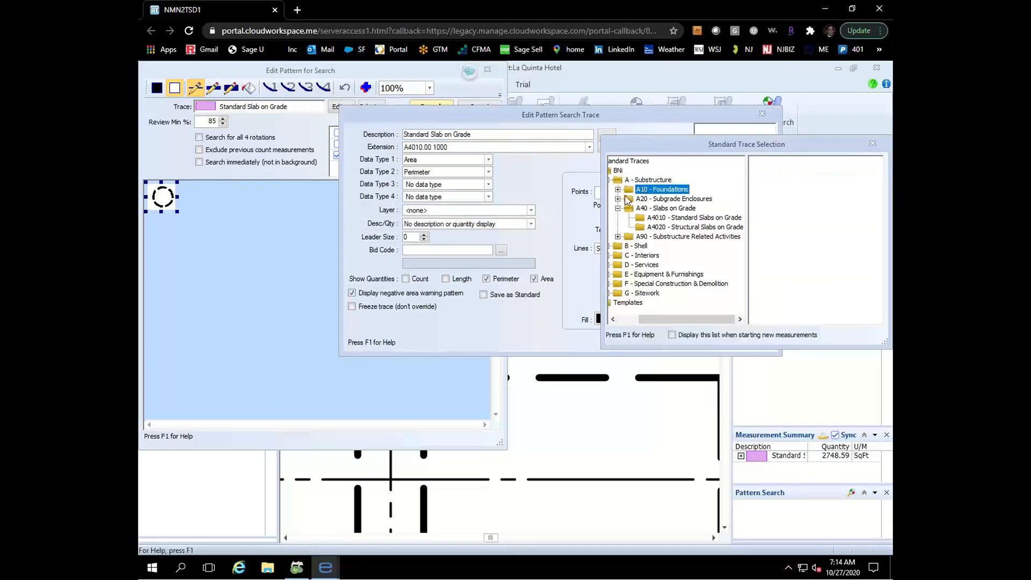
{"action": "left_click", "coordinate": [618, 189]}
{"action": "left_click", "coordinate": [652, 209]}
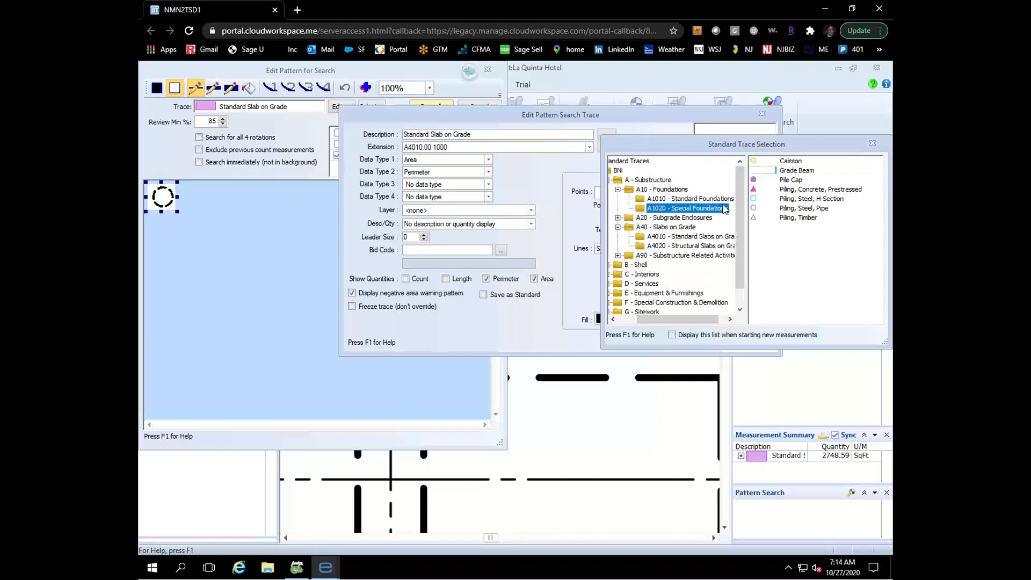
{"action": "double_click", "coordinate": [790, 160]}
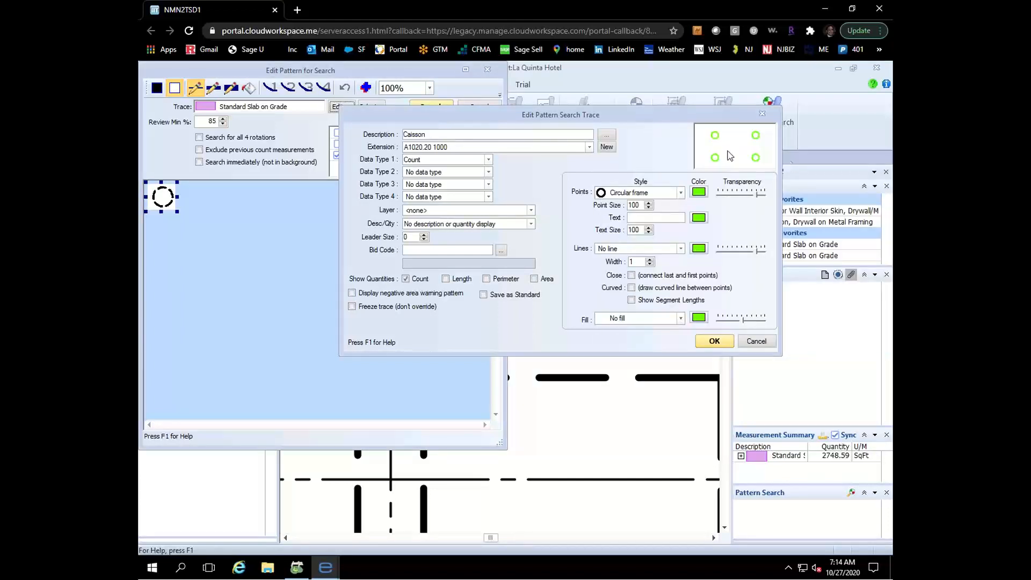
{"action": "left_click", "coordinate": [713, 341]}
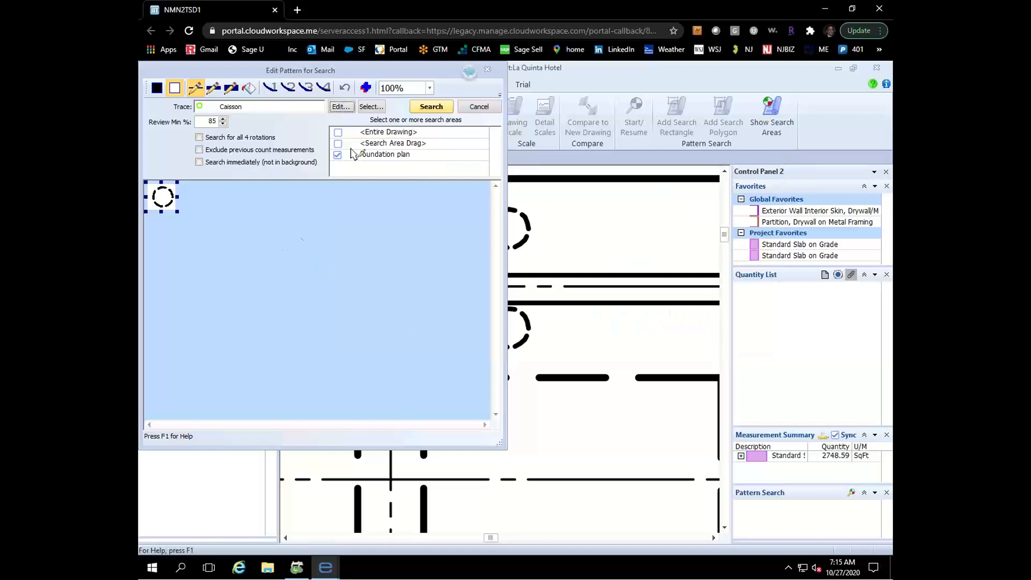
Run the Caisson pattern search within the foundation plan search area and bring the whole sheet into view
{"action": "left_click", "coordinate": [431, 108]}
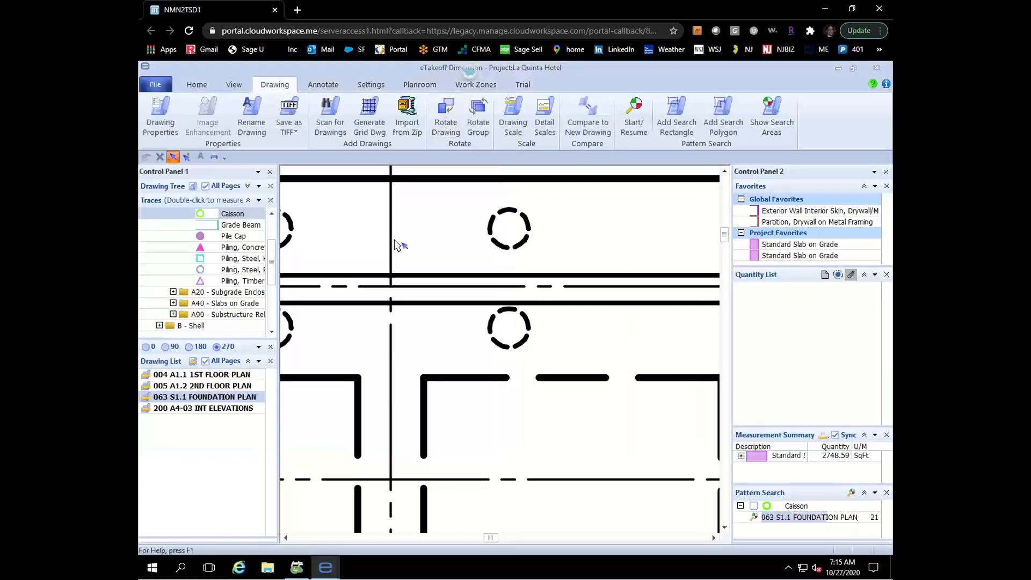
{"action": "scroll", "coordinate": [396, 242], "scroll_direction": "down", "scroll_amount": 5}
{"action": "scroll", "coordinate": [396, 242], "scroll_direction": "down", "scroll_amount": 3}
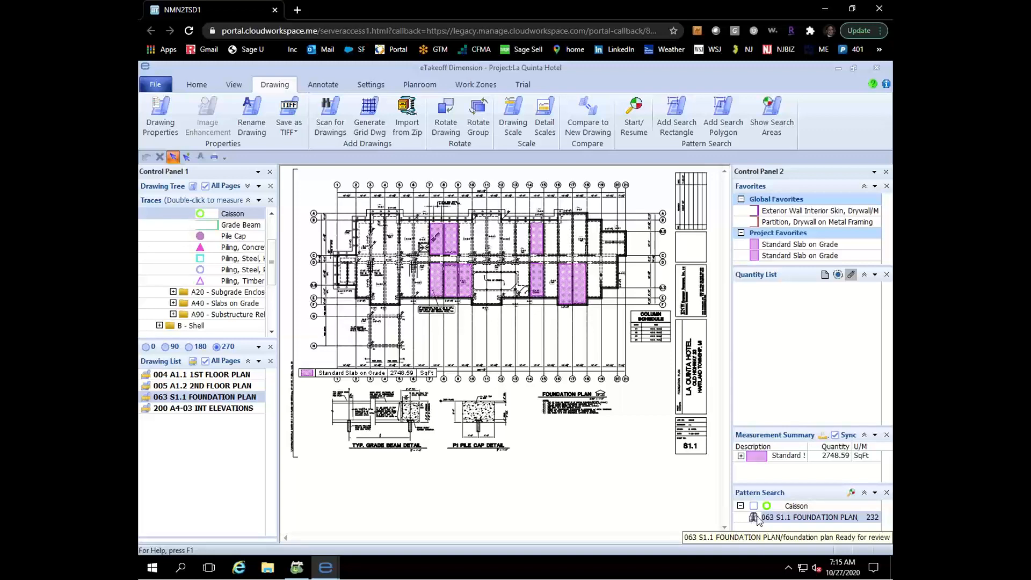
Open the Caisson search results for 063 S1.1 FOUNDATION PLAN and look through the matched symbols
{"action": "double_click", "coordinate": [776, 518]}
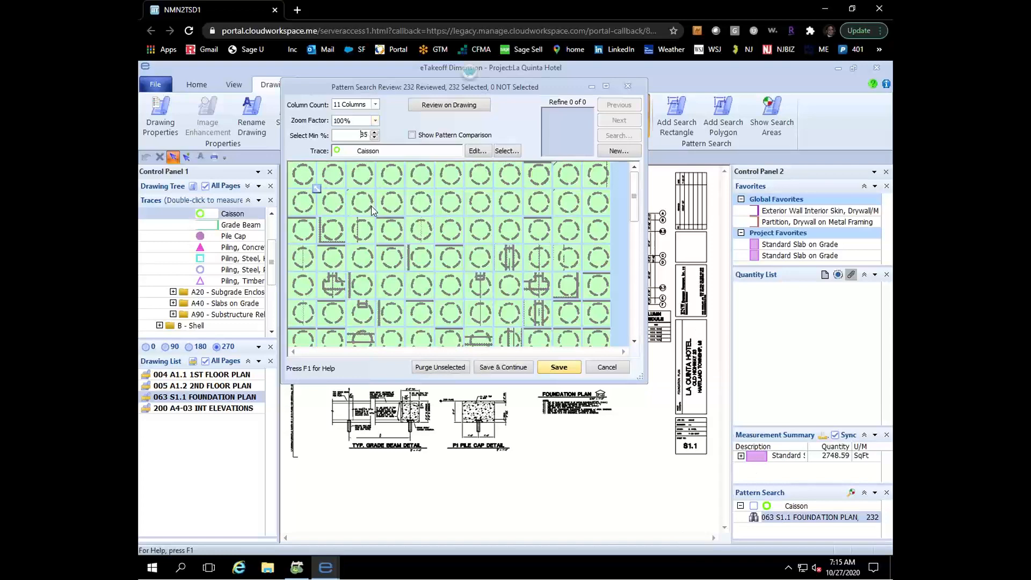
{"action": "scroll", "coordinate": [384, 219], "scroll_direction": "down", "scroll_amount": 5}
{"action": "scroll", "coordinate": [384, 219], "scroll_direction": "down", "scroll_amount": 3}
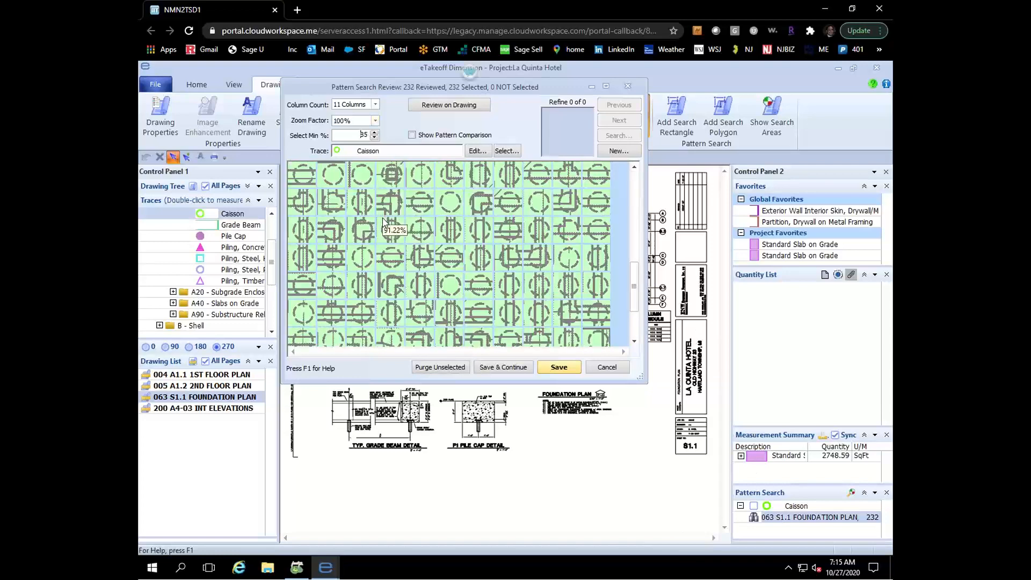
{"action": "scroll", "coordinate": [424, 290], "scroll_direction": "up", "scroll_amount": 8}
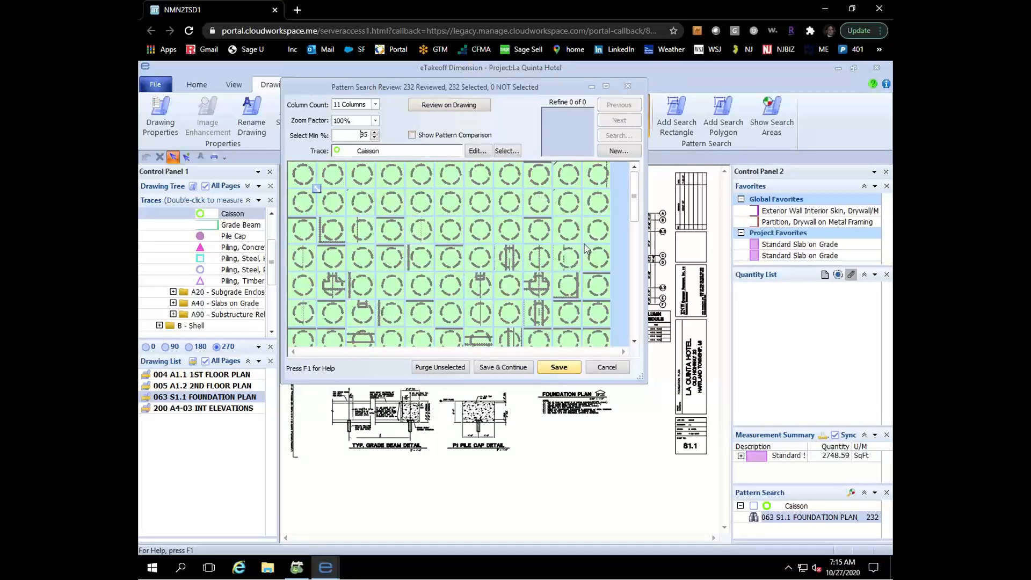
Review the selected caisson matches on the foundation plan, end the review and save them as a count measurement
{"action": "left_click", "coordinate": [536, 286]}
{"action": "double_click", "coordinate": [536, 286]}
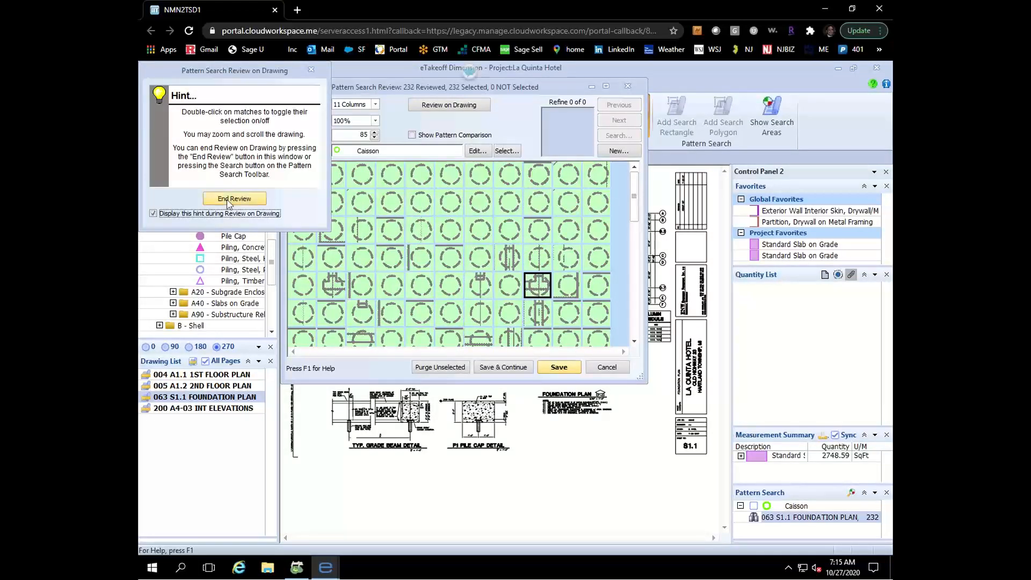
{"action": "left_click", "coordinate": [310, 70]}
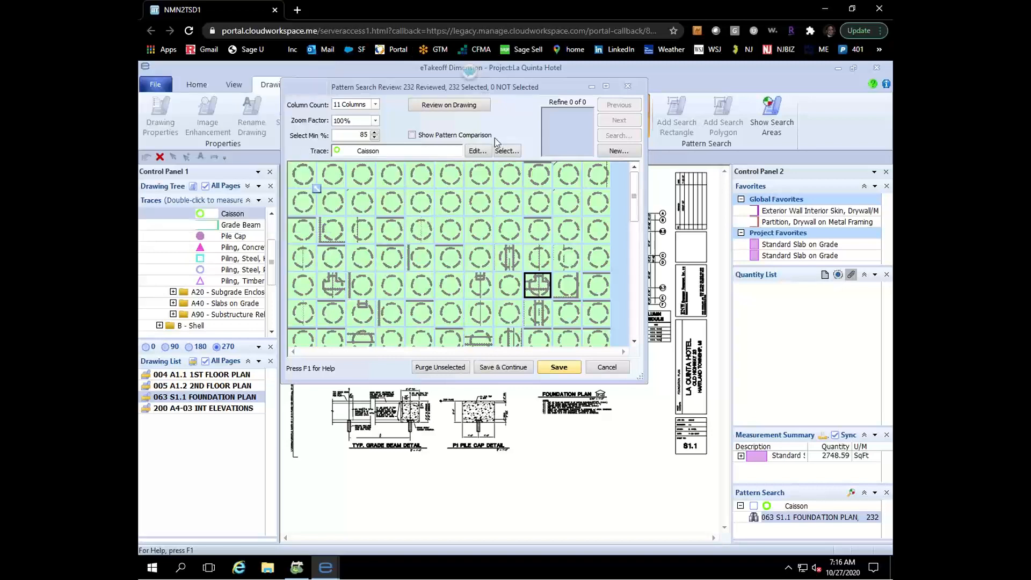
{"action": "left_click", "coordinate": [463, 108]}
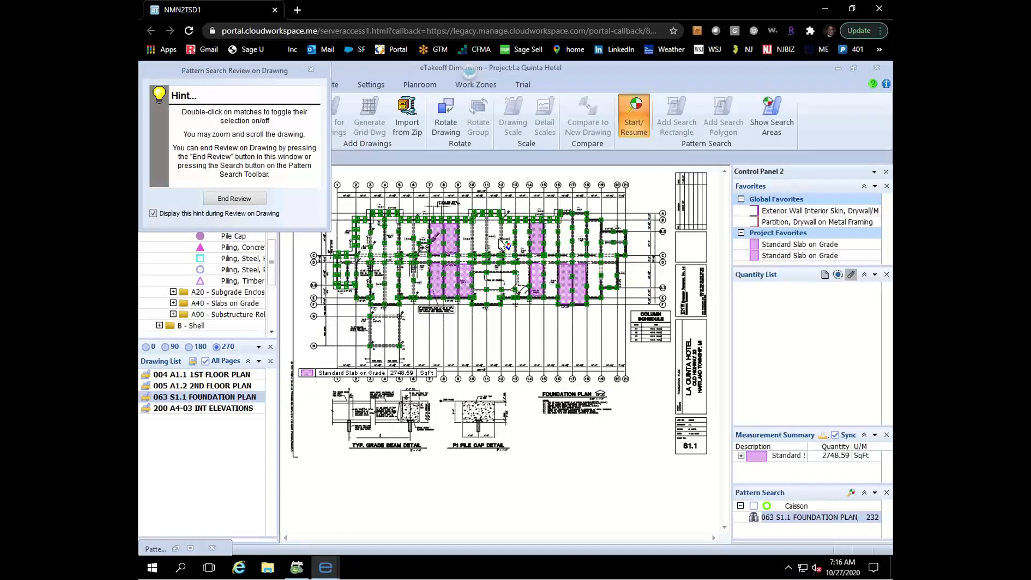
{"action": "left_click", "coordinate": [244, 199]}
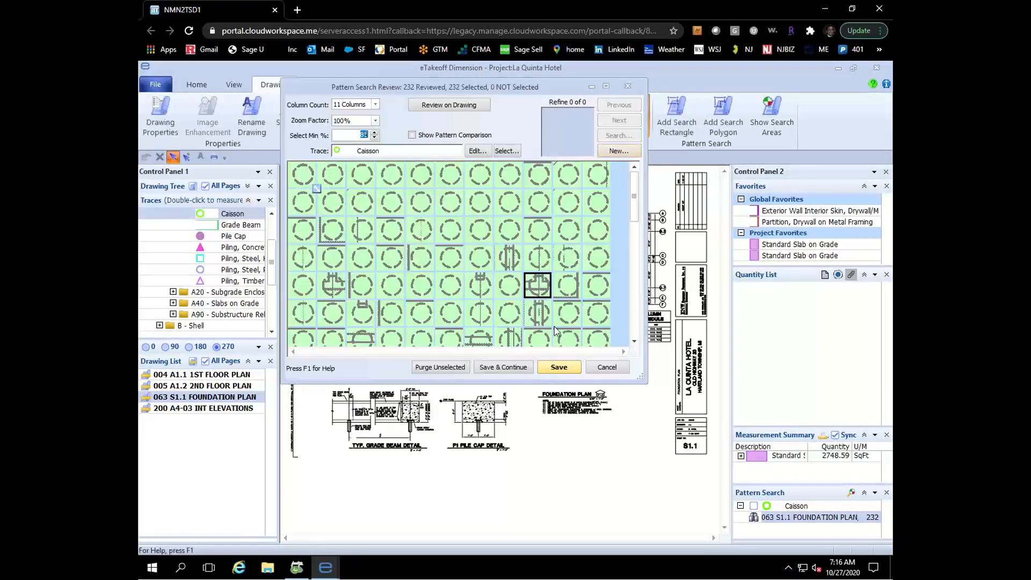
{"action": "left_click", "coordinate": [559, 367]}
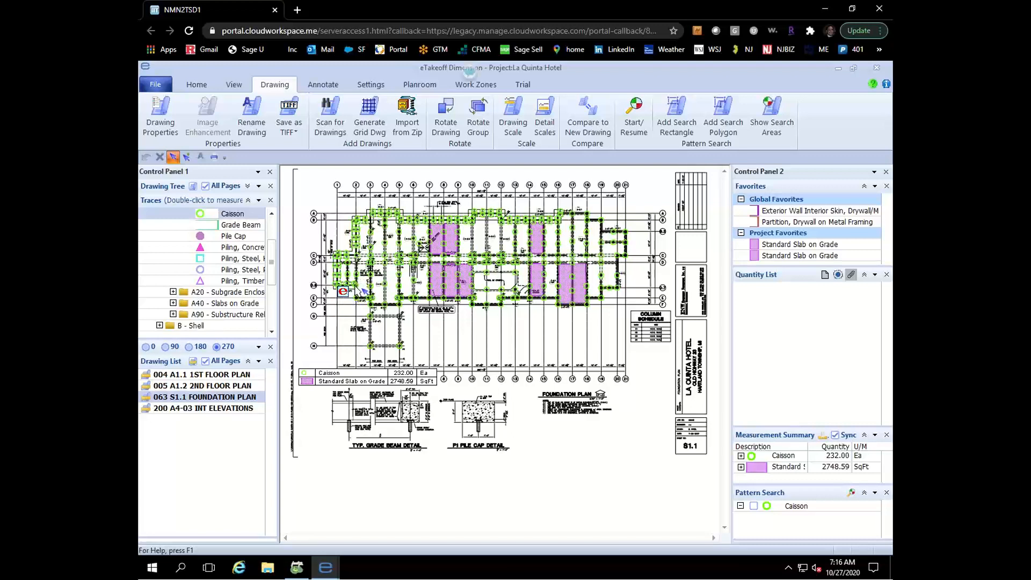
Select the Caisson measurement on the foundation plan and set its Caisson_Length to 2 ft
{"action": "left_click", "coordinate": [355, 285]}
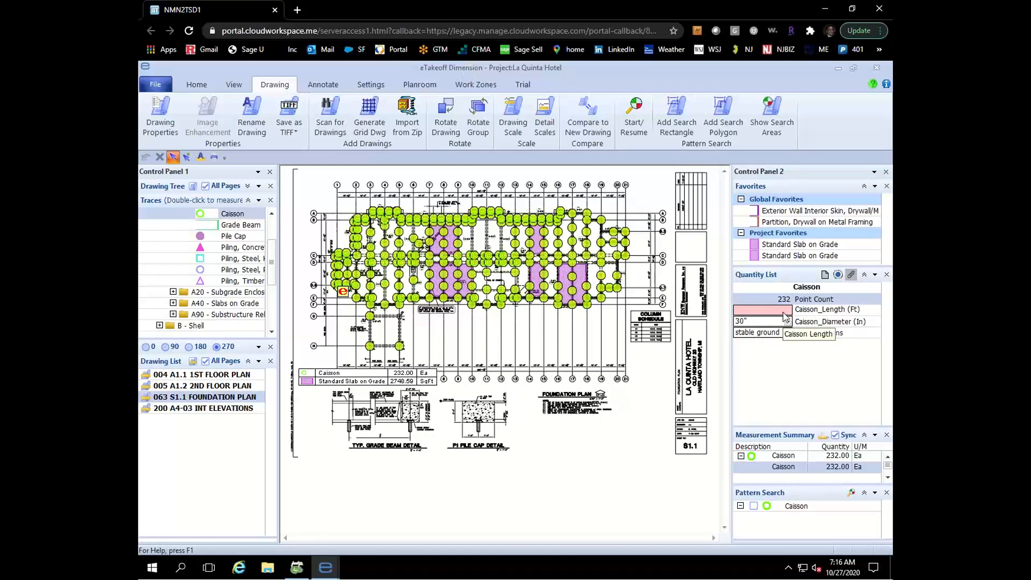
{"action": "left_click", "coordinate": [786, 311]}
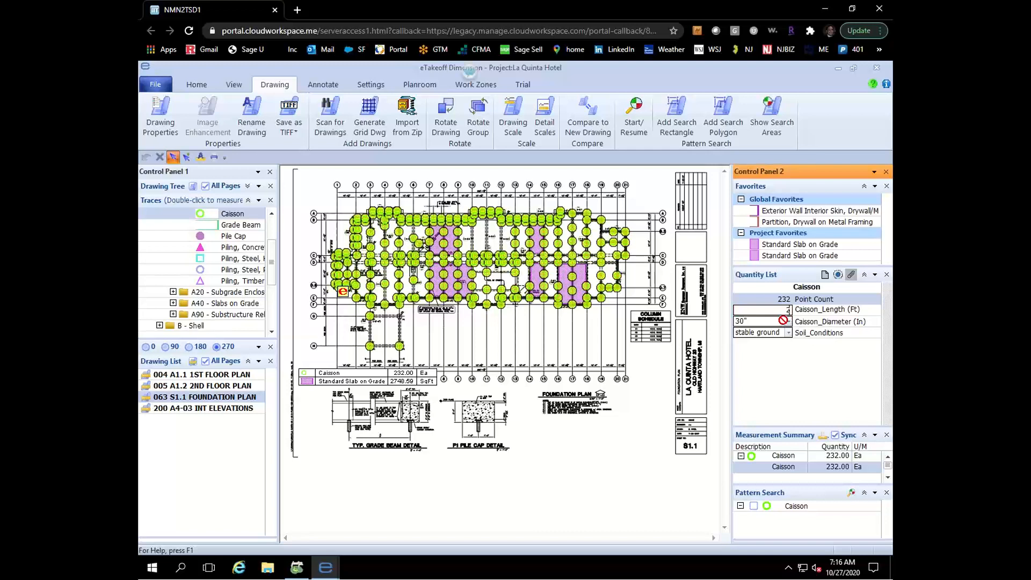
{"action": "type", "text": "2"}
{"action": "key", "text": "Return"}
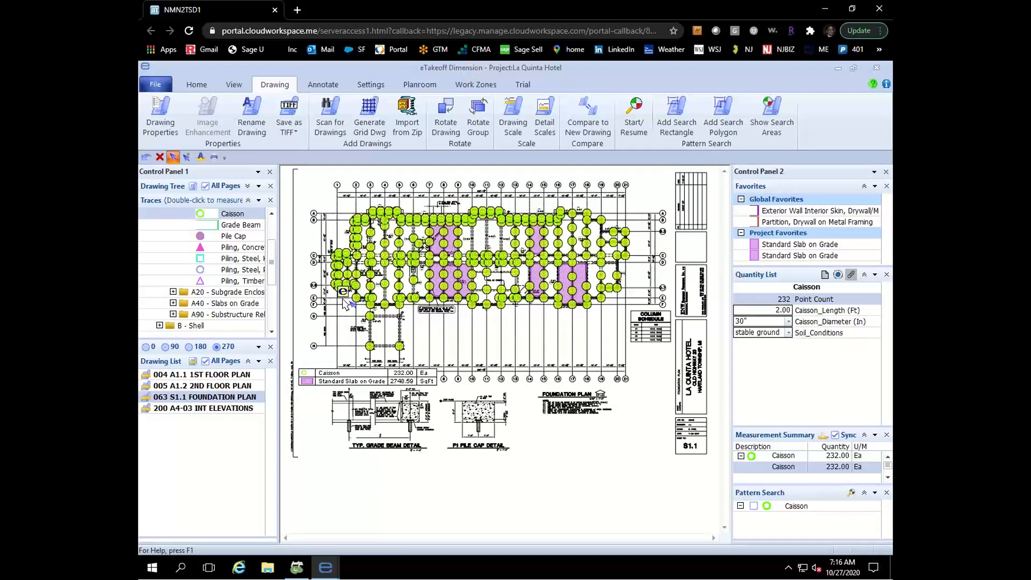
{"action": "mouse_move", "coordinate": [355, 293]}
Start eTakeoff Bridge, agree to create a new bridge for the takeoff project and name it La Quinta Hotel
{"action": "left_click", "coordinate": [235, 86]}
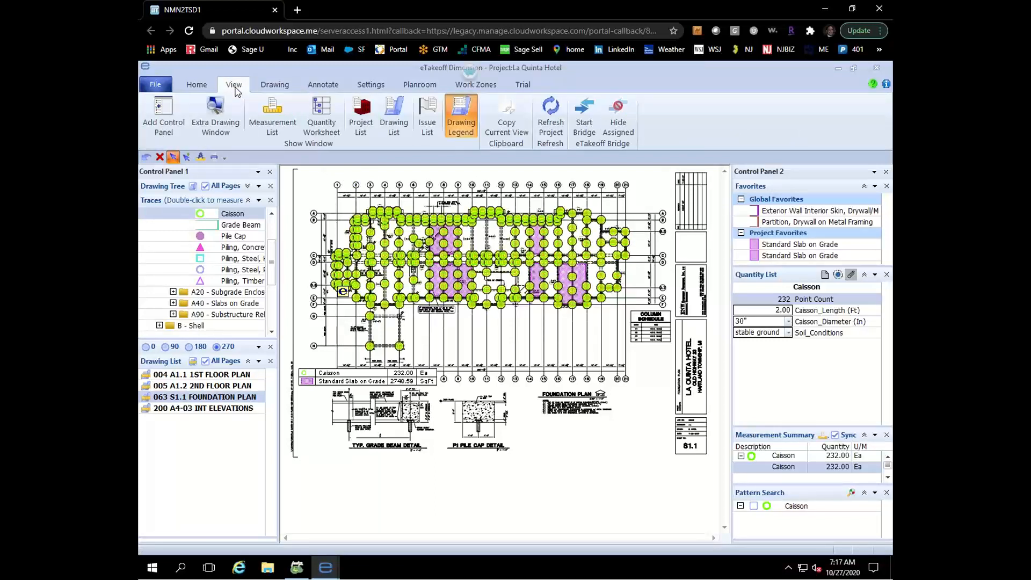
{"action": "left_click", "coordinate": [581, 120]}
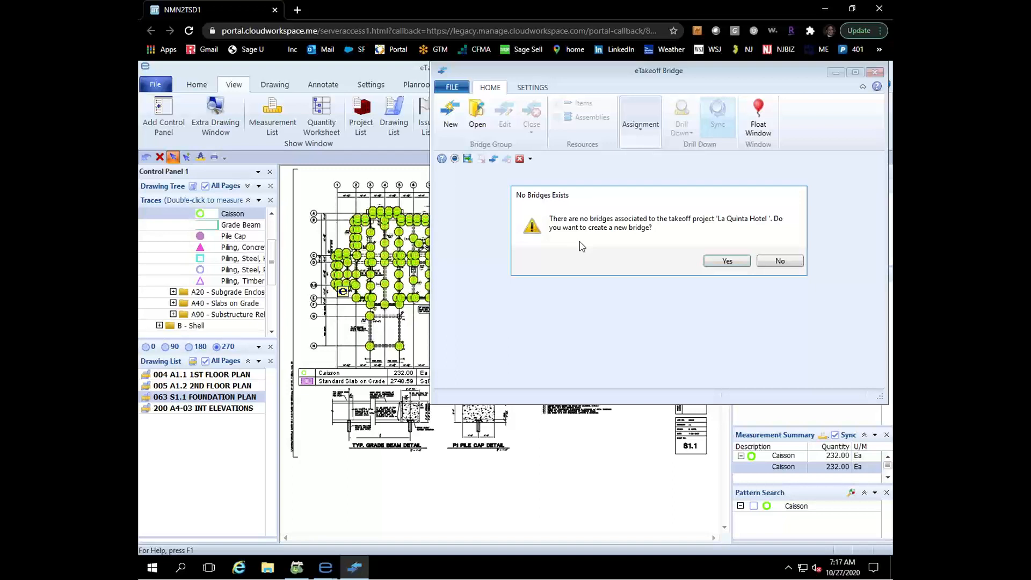
{"action": "left_click", "coordinate": [736, 260]}
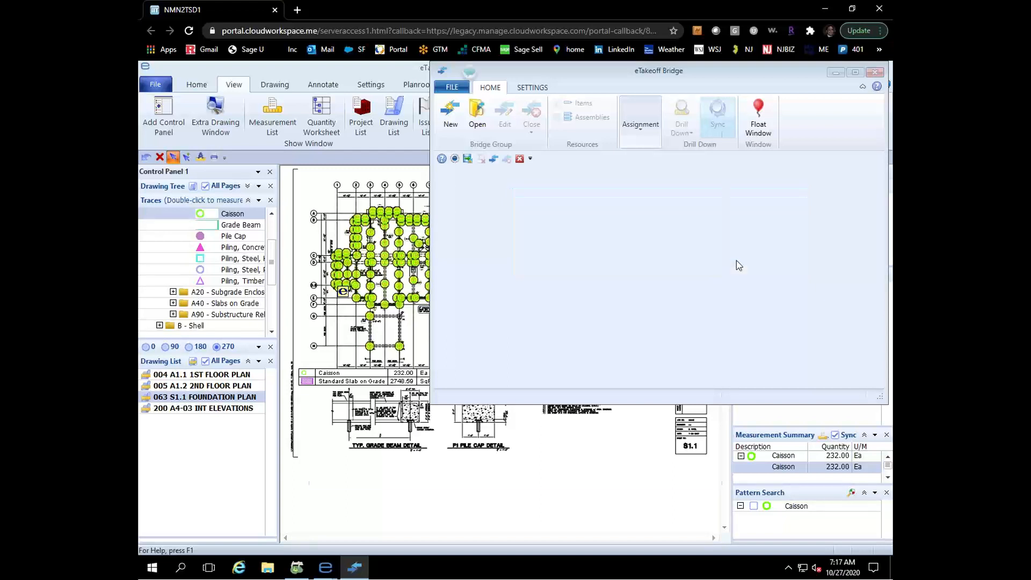
{"action": "type", "text": "L"}
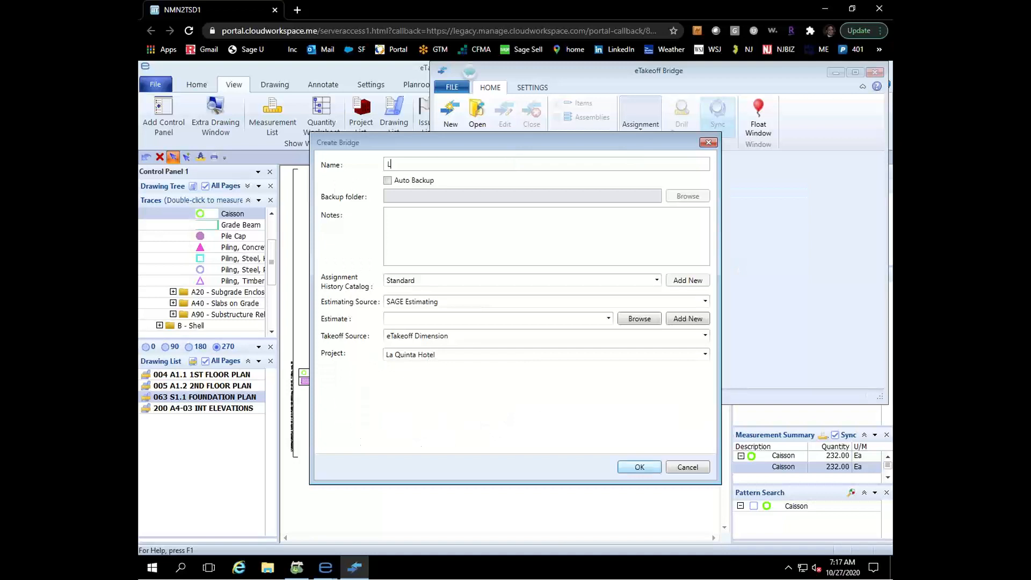
{"action": "type", "text": "a Quinta Hotel"}
Add a new estimate named La Quinta Hotel to the bridge, using database BNi_GC_Costbook_2020 and branch All Estimates\2020 Projects
{"action": "left_click", "coordinate": [607, 319]}
{"action": "left_click", "coordinate": [591, 315]}
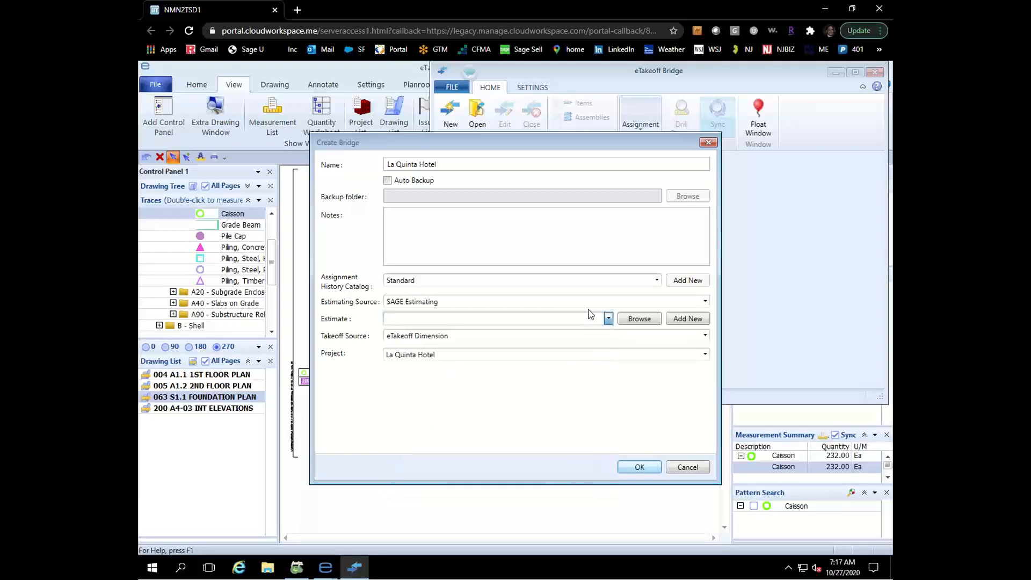
{"action": "left_click", "coordinate": [686, 320]}
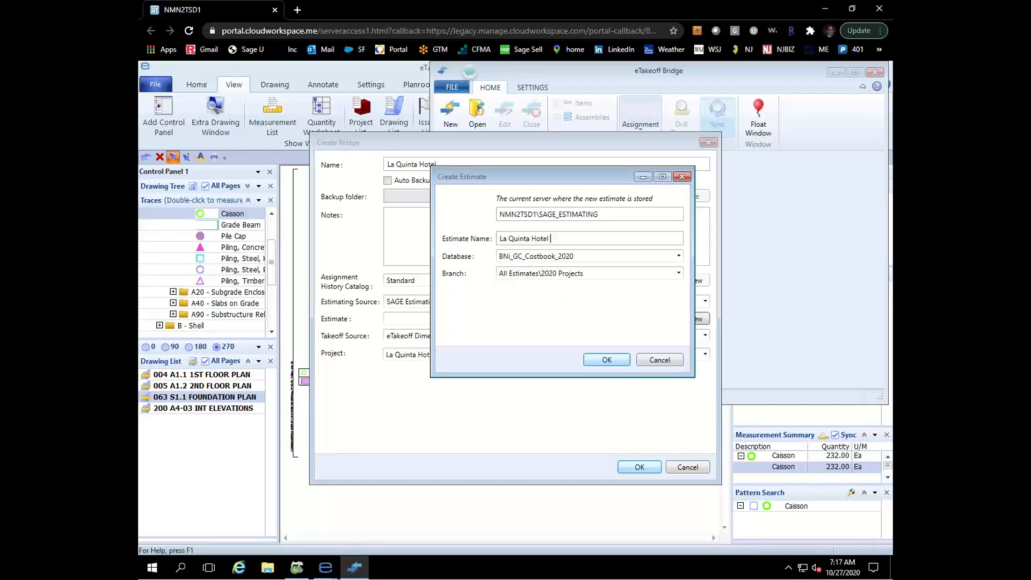
{"action": "left_click", "coordinate": [607, 360]}
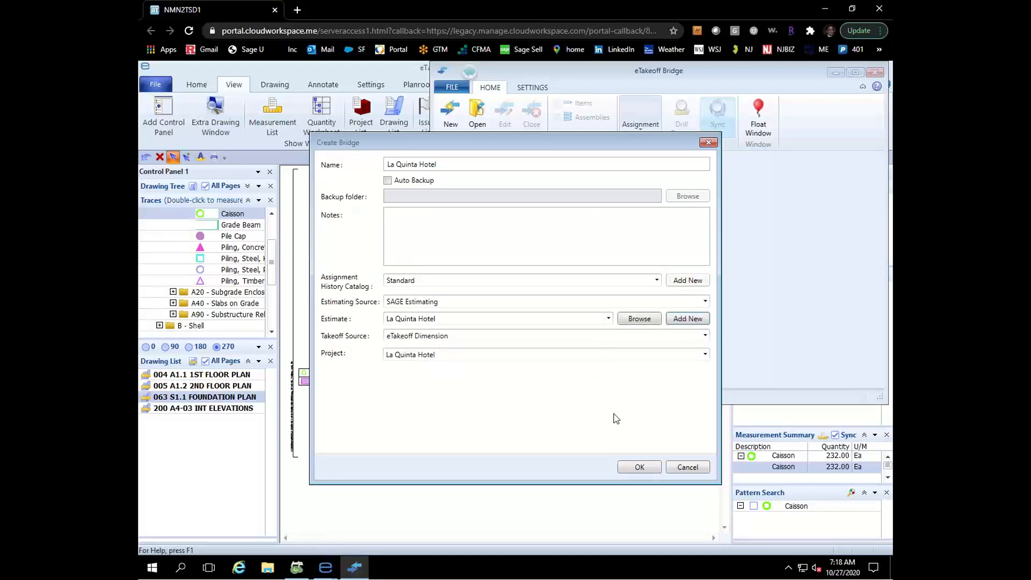
Create the La Quinta Hotel bridge and clear the takeoff's prior assignment counts
{"action": "left_click", "coordinate": [637, 467]}
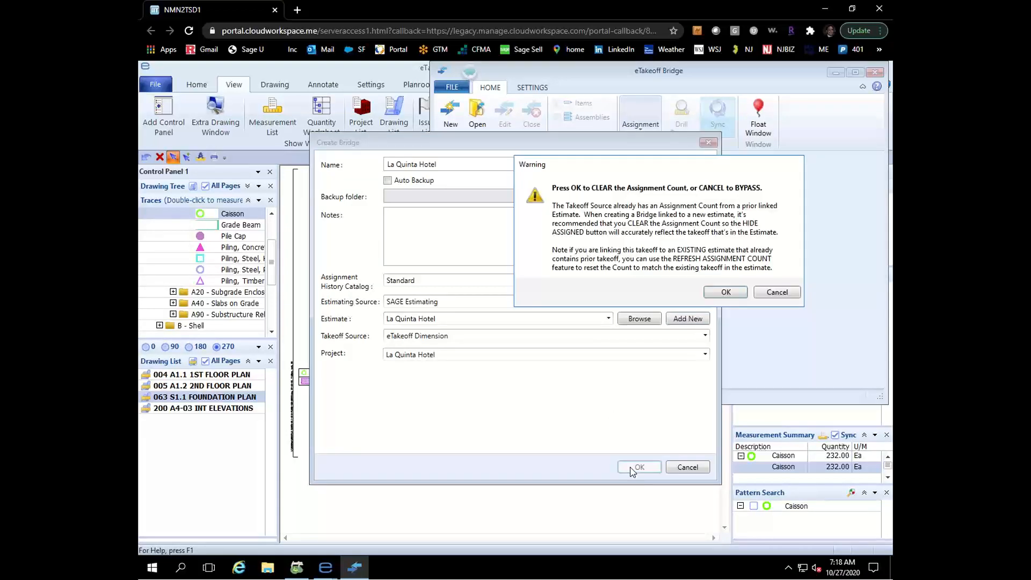
{"action": "left_click", "coordinate": [725, 293]}
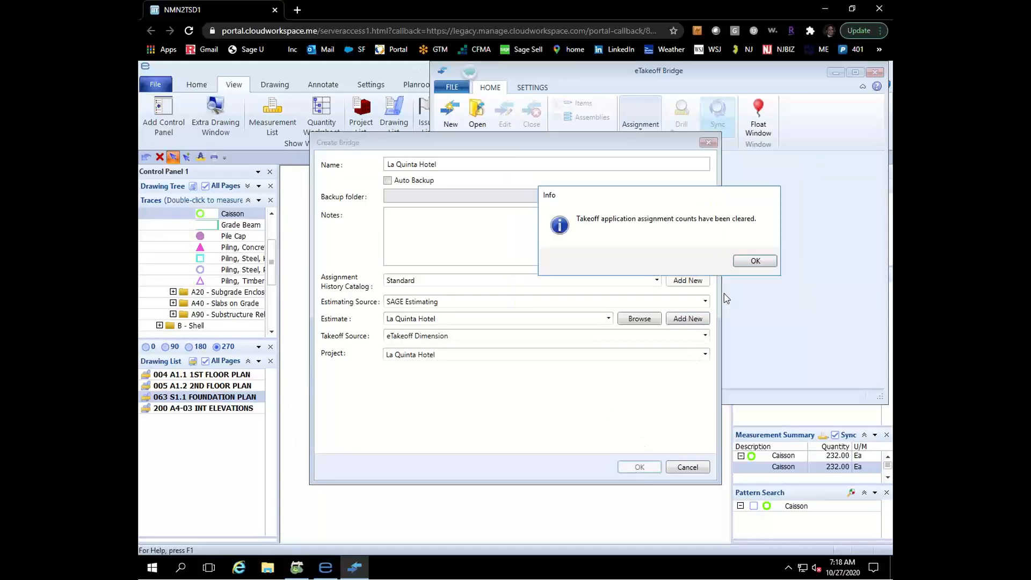
{"action": "left_click", "coordinate": [754, 261]}
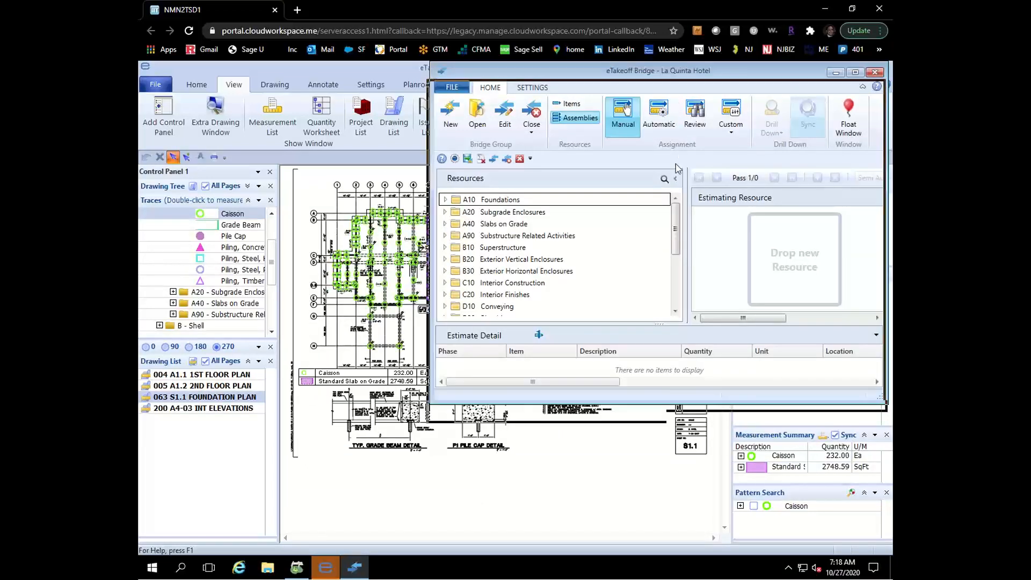
Switch the bridge to automatic assignment and load the A1020.20 1000 Caisson assembly under the Caisson takeoff to check its mapped quantities
{"action": "left_click_drag", "start_coordinate": [671, 199], "coordinate": [665, 200]}
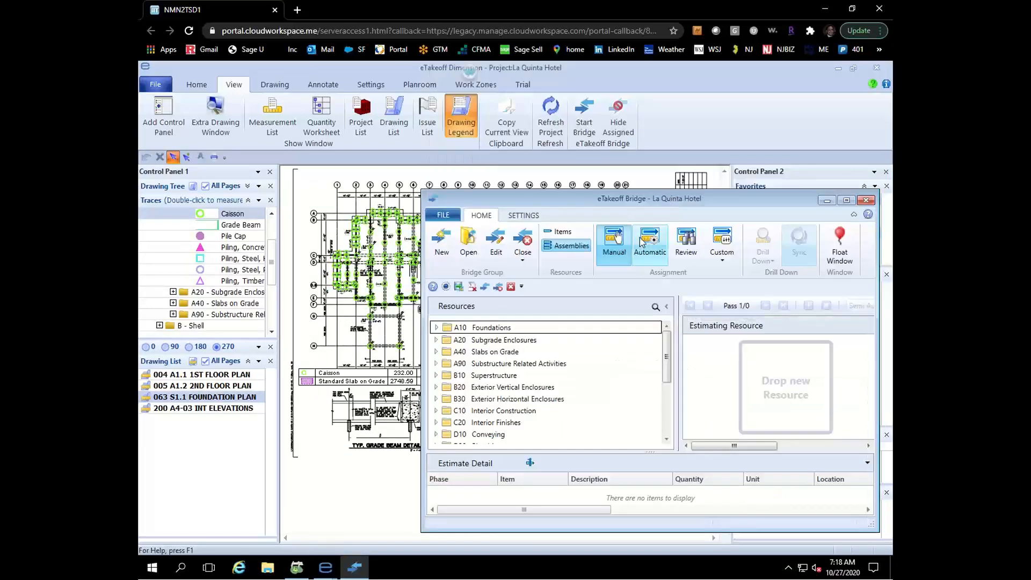
{"action": "left_click", "coordinate": [637, 243]}
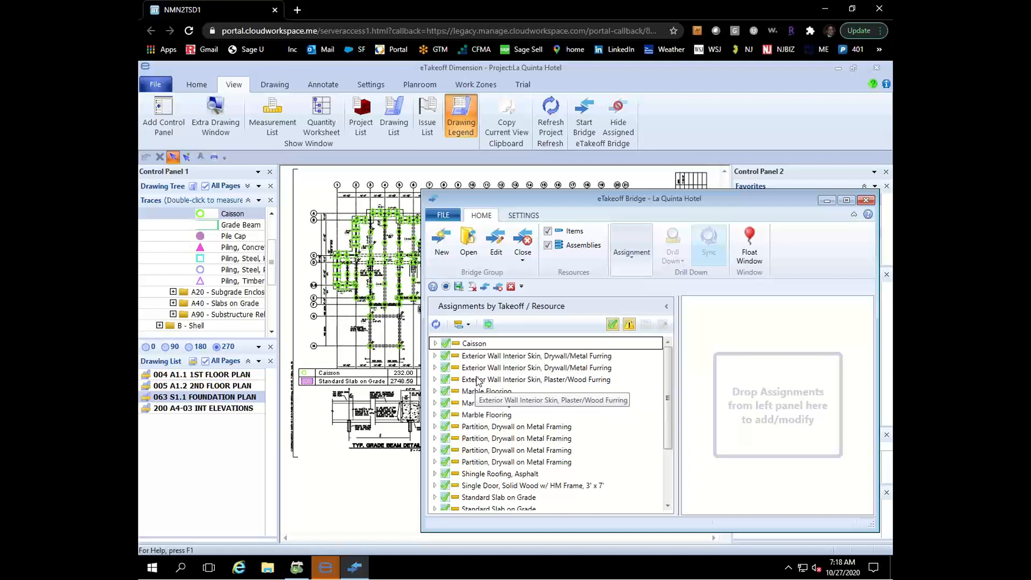
{"action": "left_click", "coordinate": [435, 343]}
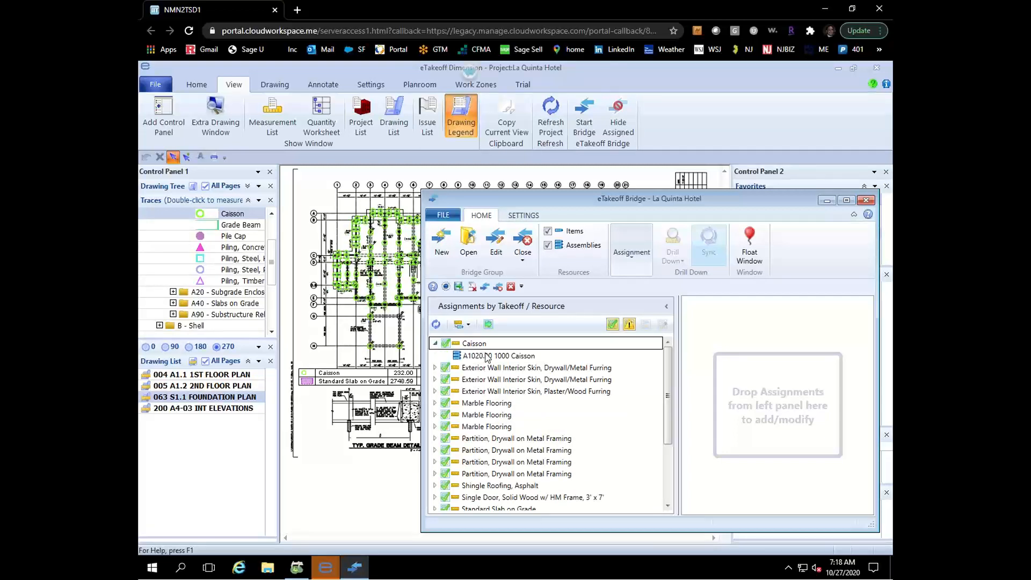
{"action": "double_click", "coordinate": [486, 355]}
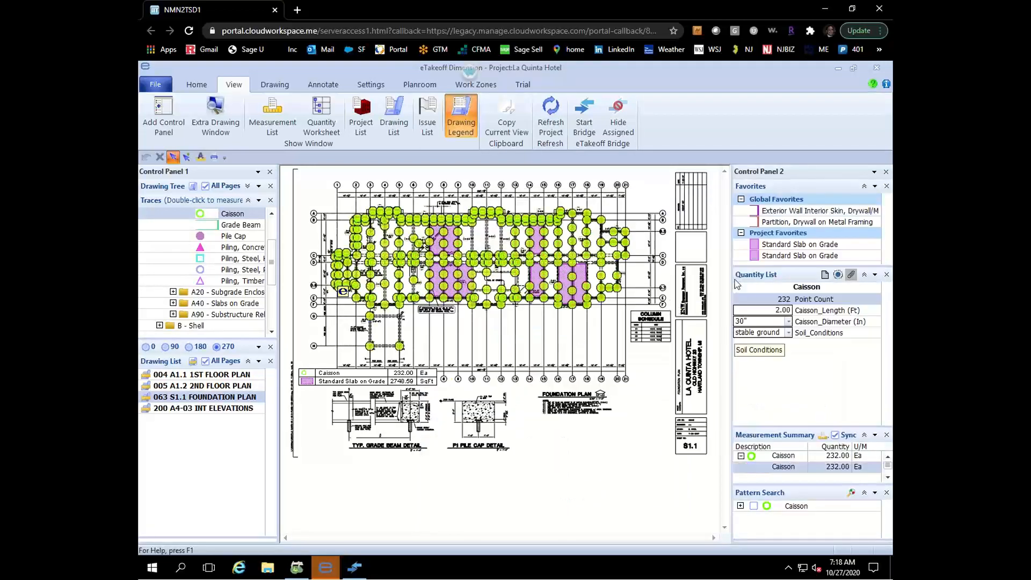
{"action": "left_click", "coordinate": [354, 567]}
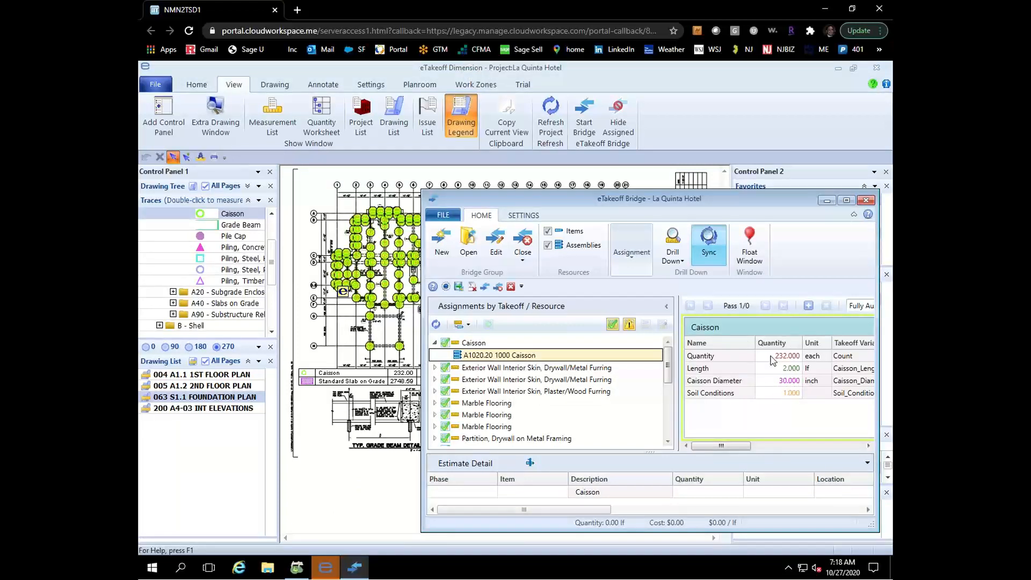
{"action": "left_click", "coordinate": [434, 343]}
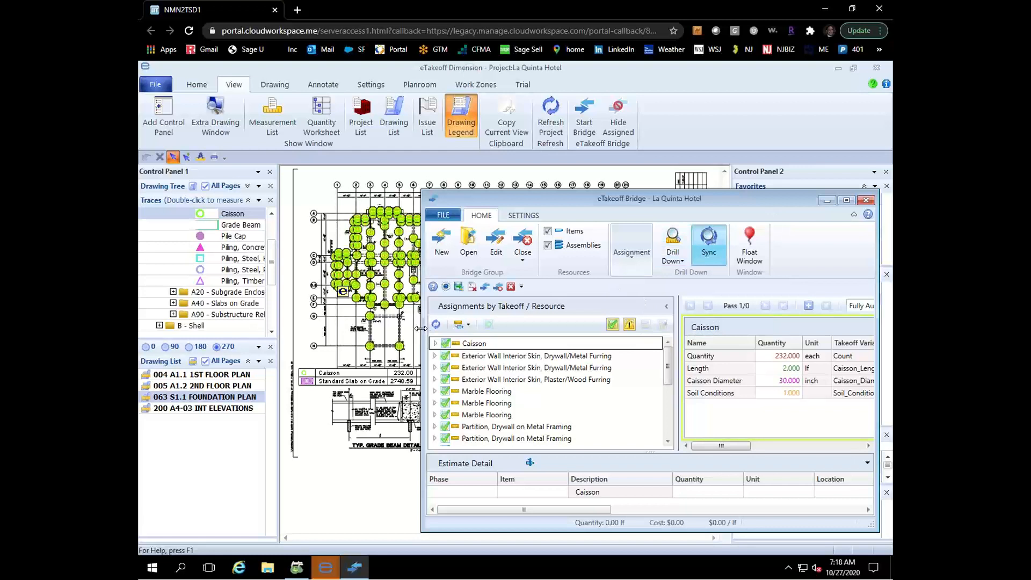
Return to the full automatic assignment list and assign all listed takeoff measurements to the estimate at once
{"action": "left_click_drag", "start_coordinate": [405, 326], "coordinate": [352, 326]}
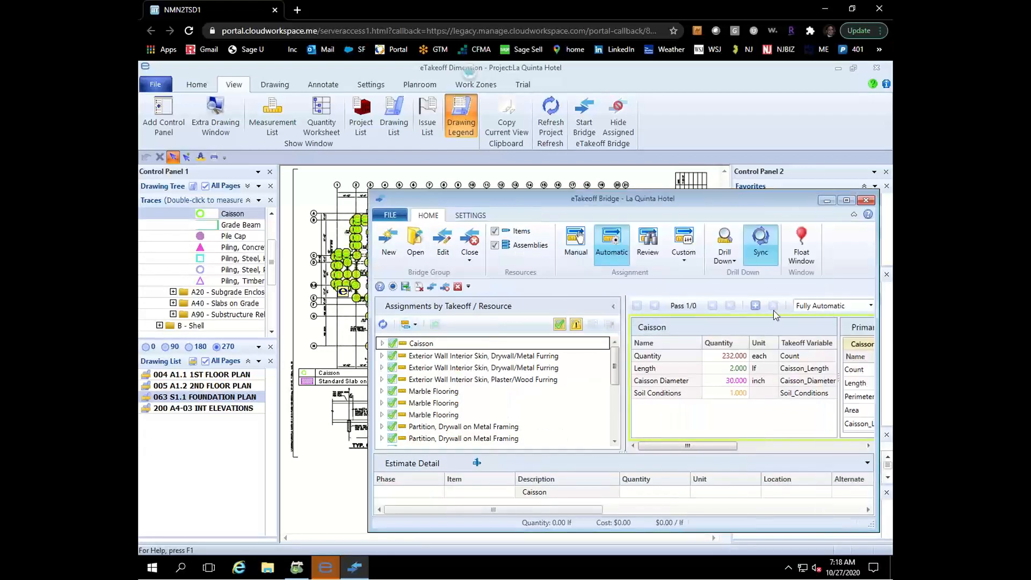
{"action": "left_click_drag", "start_coordinate": [710, 447], "coordinate": [785, 448]}
{"action": "left_click", "coordinate": [737, 306]}
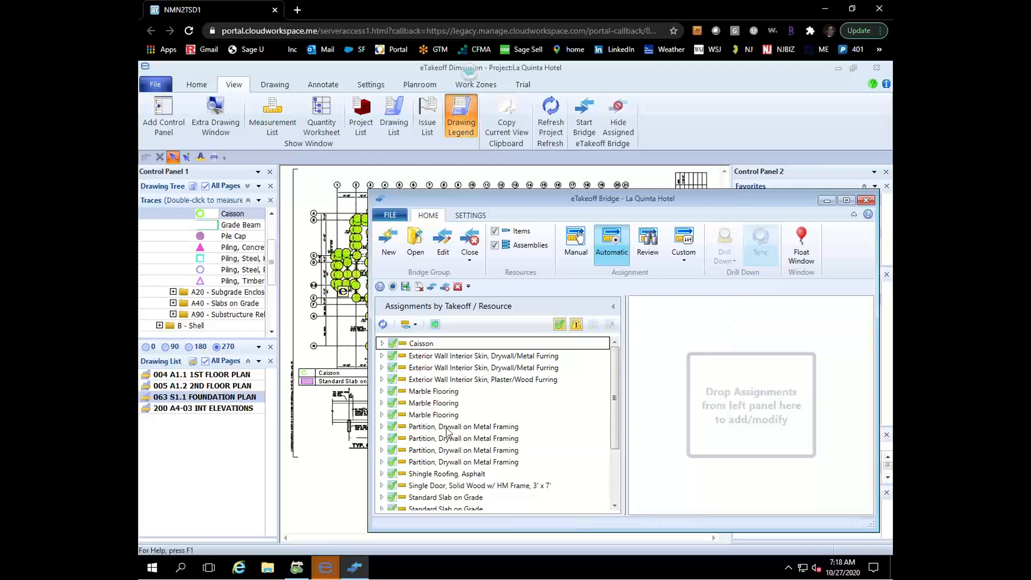
{"action": "scroll", "coordinate": [431, 486], "scroll_direction": "down", "scroll_amount": 2}
{"action": "scroll", "coordinate": [432, 456], "scroll_direction": "up", "scroll_amount": 2}
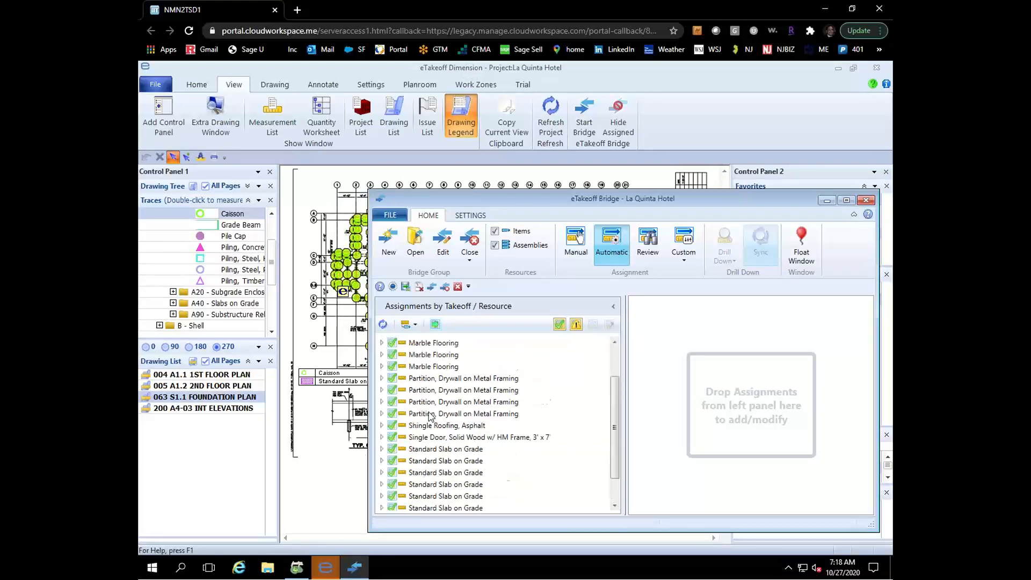
{"action": "left_click", "coordinate": [435, 327]}
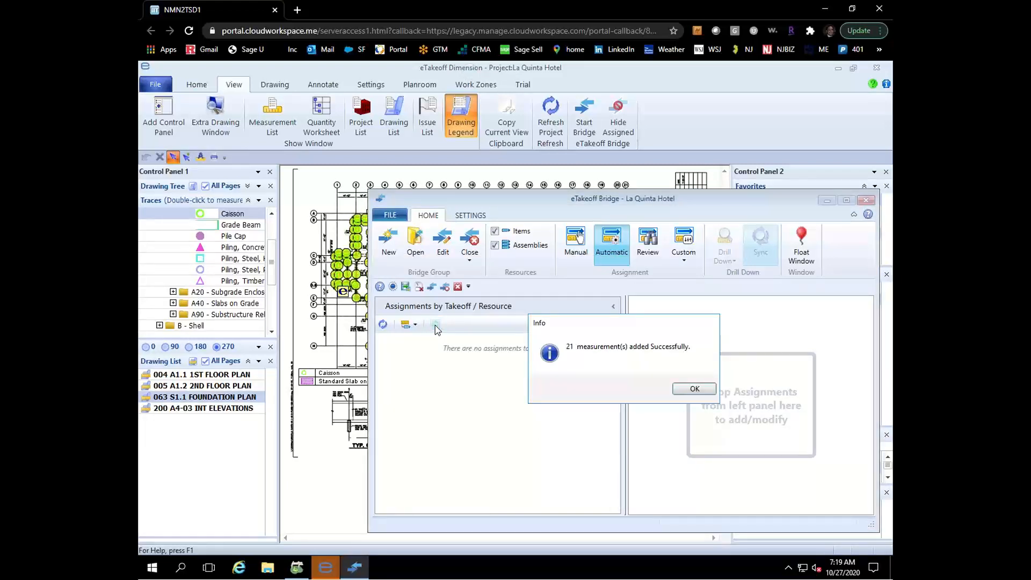
{"action": "left_click", "coordinate": [693, 389]}
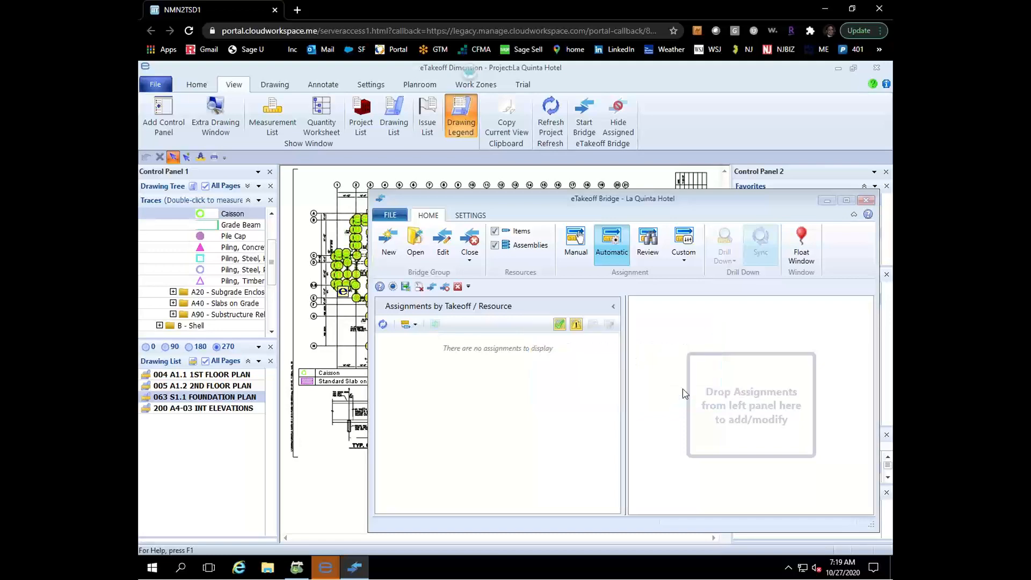
Return to the La Quinta Hotel estimate in Sage Estimating and review its items in the Assembly sequence
{"action": "left_click", "coordinate": [468, 248]}
{"action": "left_click", "coordinate": [487, 290]}
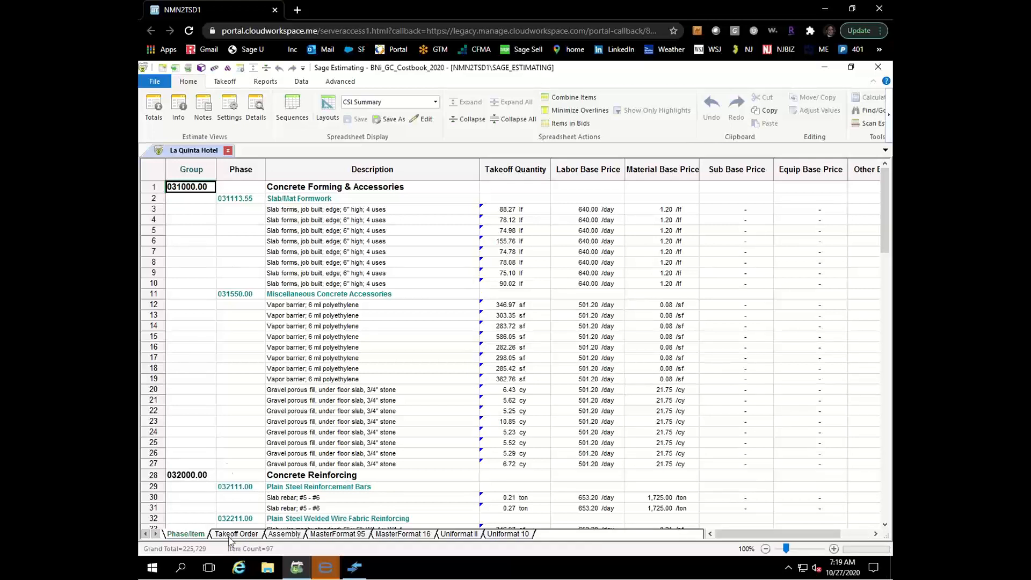
{"action": "left_click", "coordinate": [284, 534]}
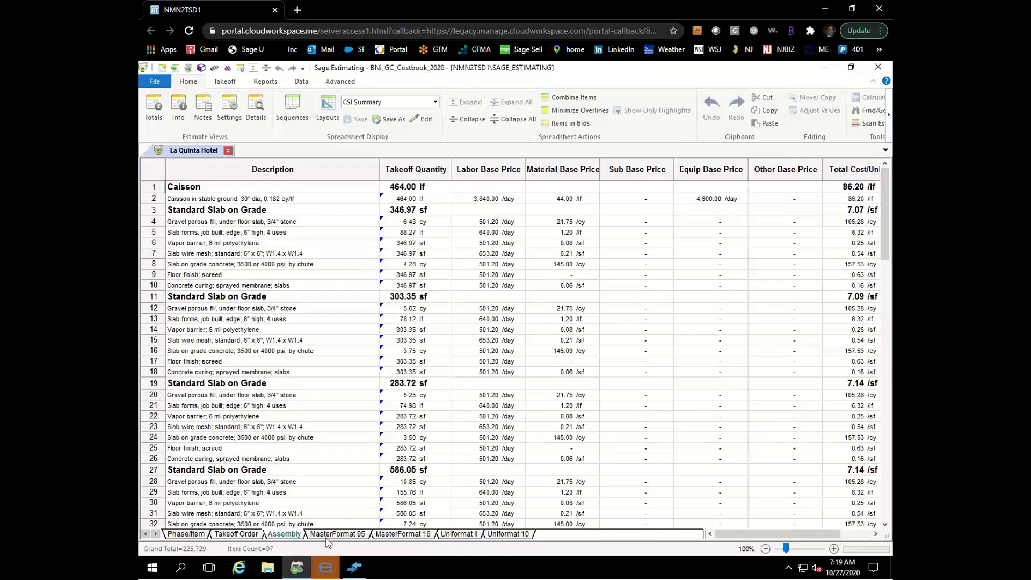
{"action": "scroll", "coordinate": [294, 245], "scroll_direction": "down", "scroll_amount": 20}
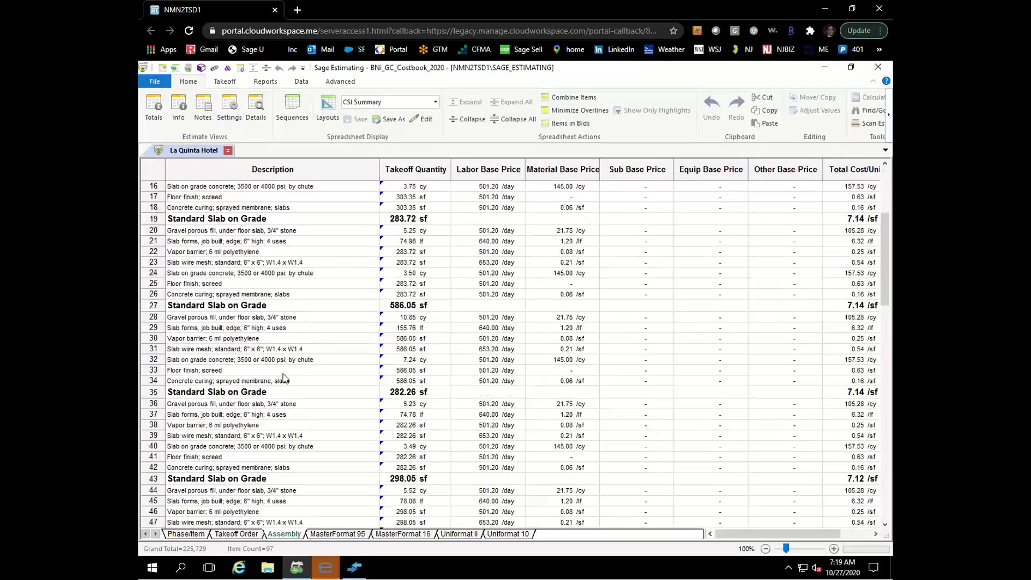
{"action": "scroll", "coordinate": [285, 376], "scroll_direction": "up", "scroll_amount": 20}
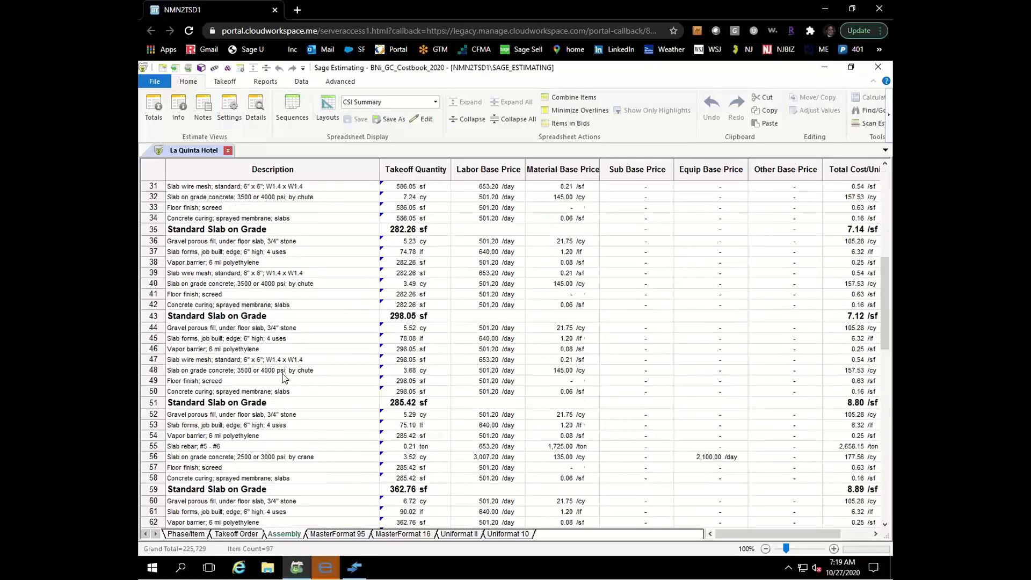
Drill down from the first slab's gravel porous fill quantity to eTakeoff Bridge and inspect its assigned values and source measurement
{"action": "left_click", "coordinate": [398, 222]}
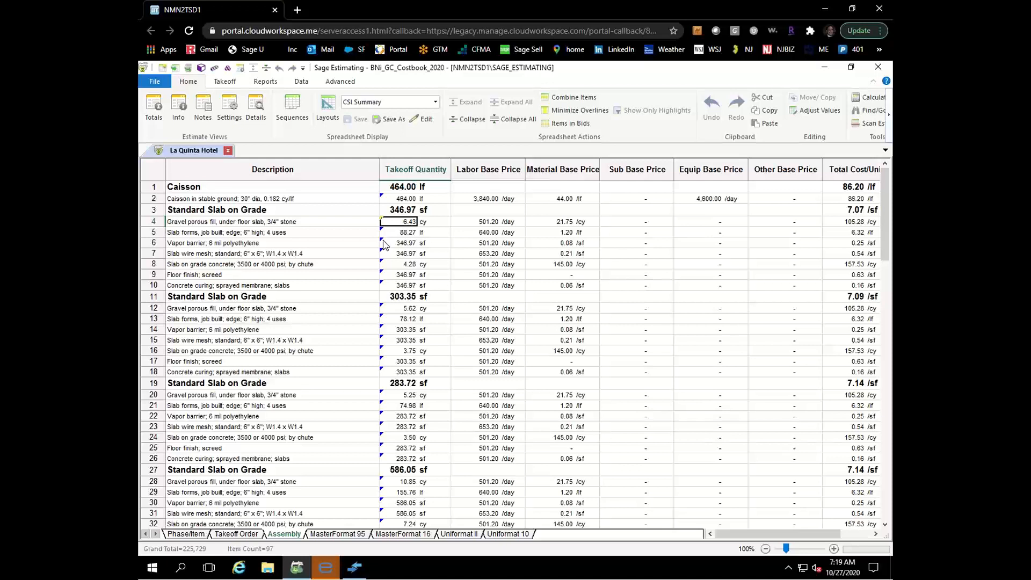
{"action": "right_click", "coordinate": [413, 224]}
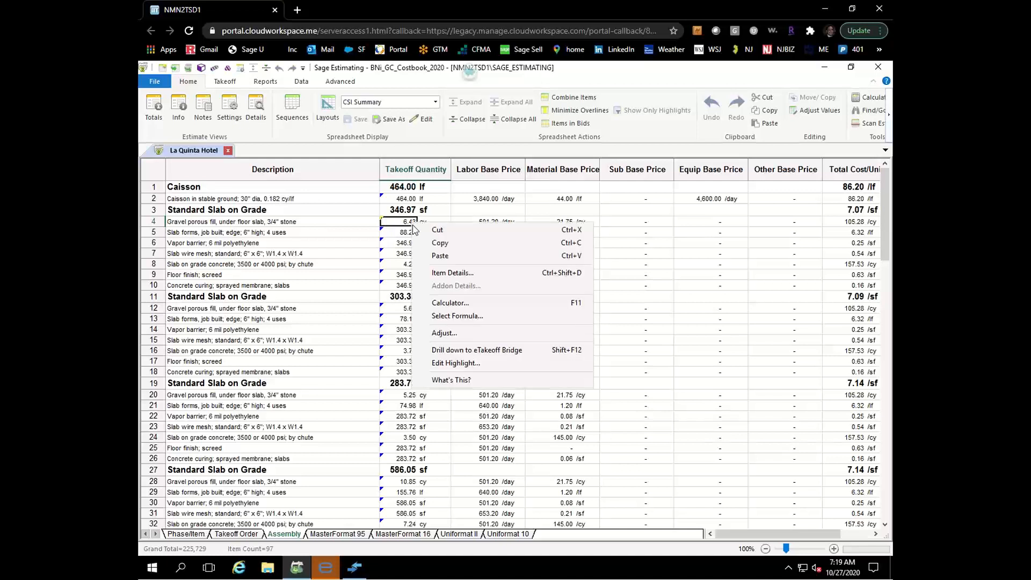
{"action": "left_click", "coordinate": [451, 350]}
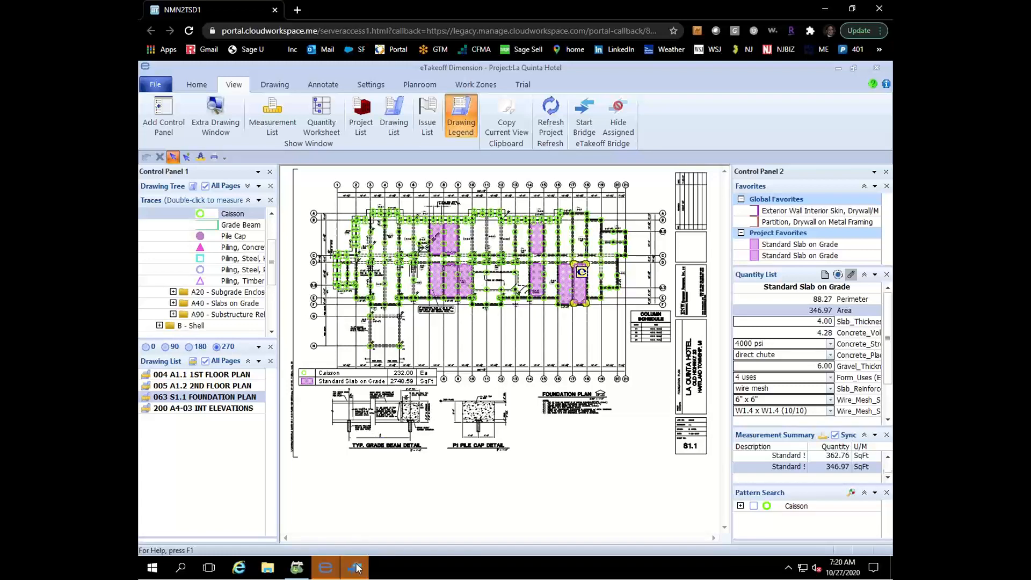
{"action": "left_click_drag", "start_coordinate": [741, 445], "coordinate": [656, 445]}
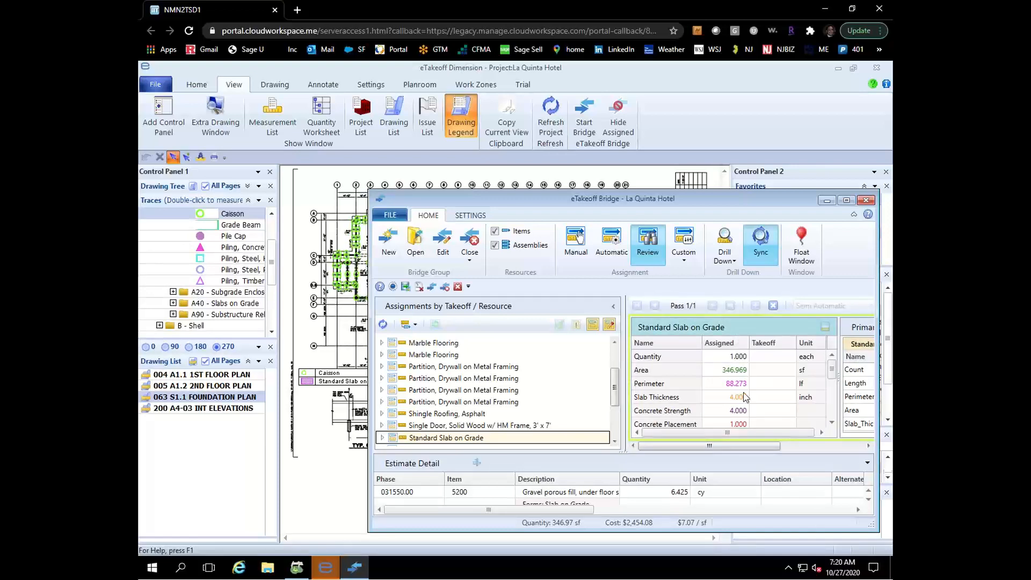
In eTakeoff Dimension, extend the selected Standard Slab on Grade into the adjacent bay by moving two corner points, making it about 770 SqFt
{"action": "left_click", "coordinate": [705, 112]}
{"action": "left_click", "coordinate": [196, 85]}
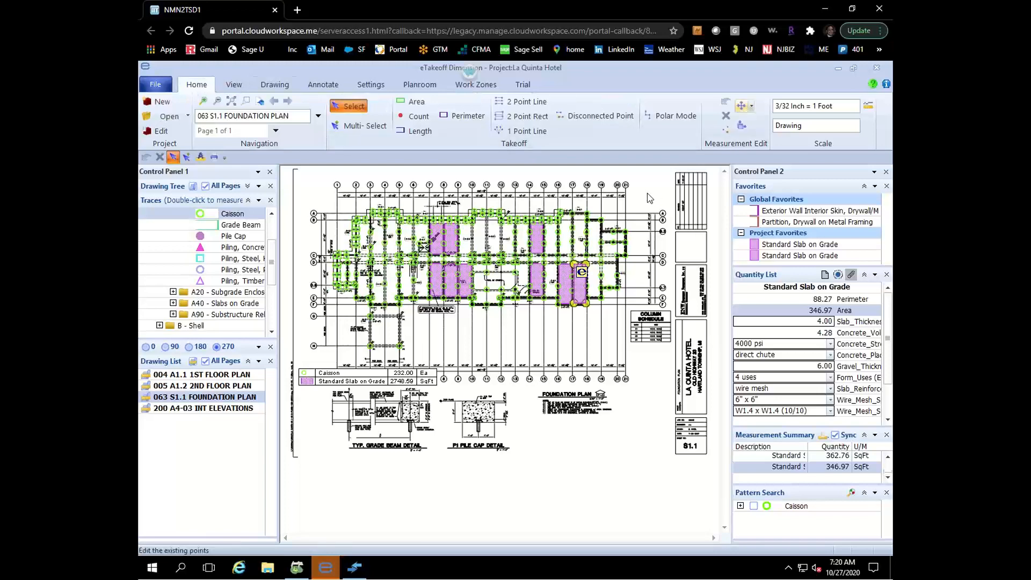
{"action": "scroll", "coordinate": [620, 281], "scroll_direction": "up", "scroll_amount": 3}
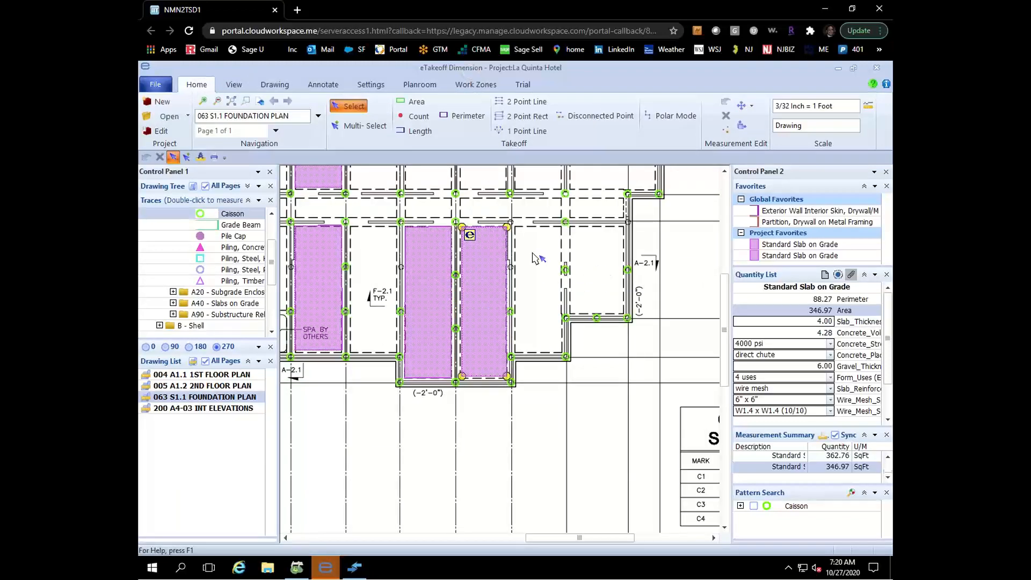
{"action": "left_click", "coordinate": [741, 105]}
{"action": "left_click_drag", "start_coordinate": [508, 225], "coordinate": [562, 228]}
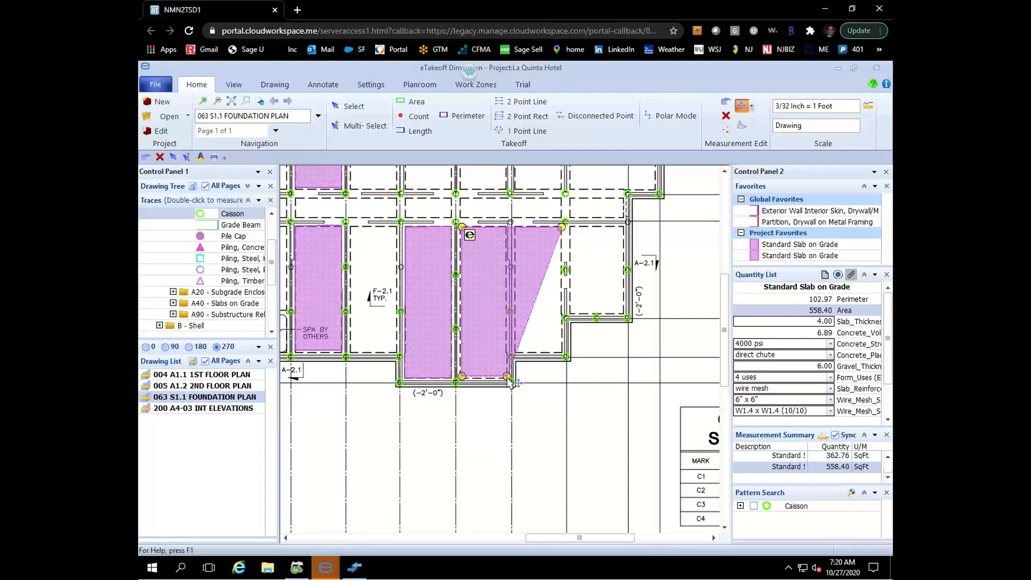
{"action": "left_click_drag", "start_coordinate": [507, 378], "coordinate": [562, 376]}
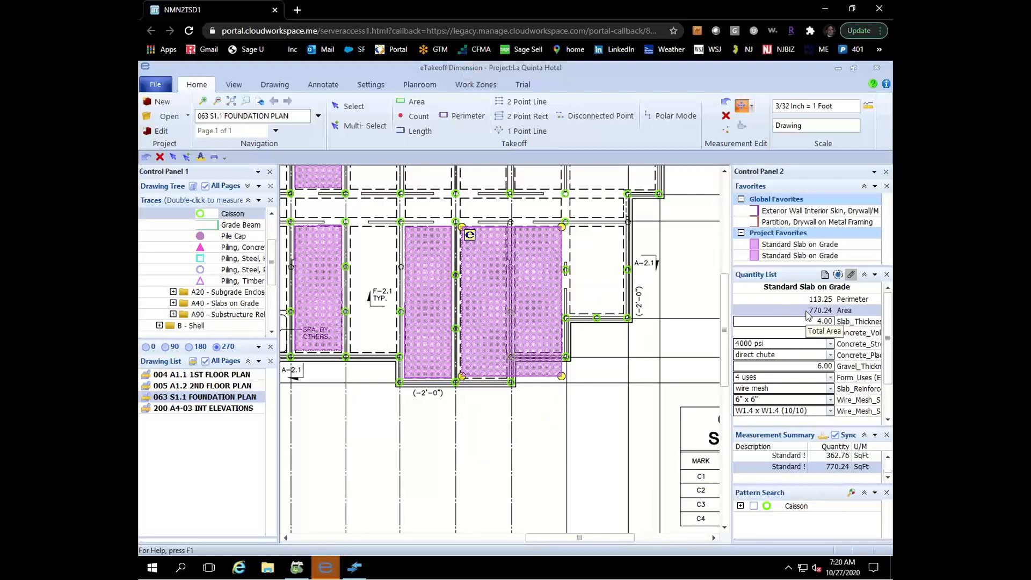
{"action": "key", "text": "Escape"}
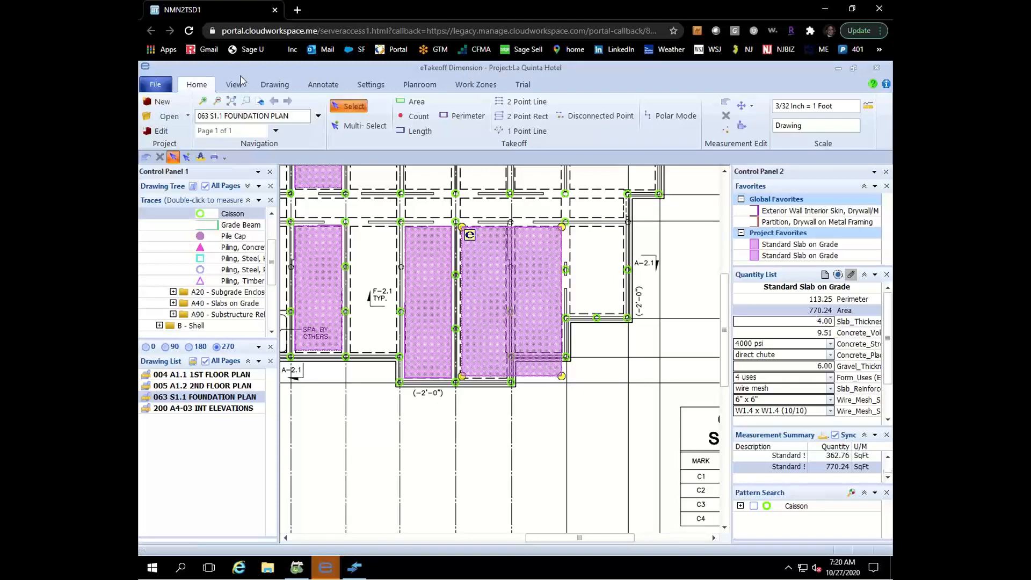
In eTakeoff Bridge, filter the review to changed assignments and load the A4010.00 1000 Standard Slab on Grade assembly in the maximized window
{"action": "left_click", "coordinate": [354, 568]}
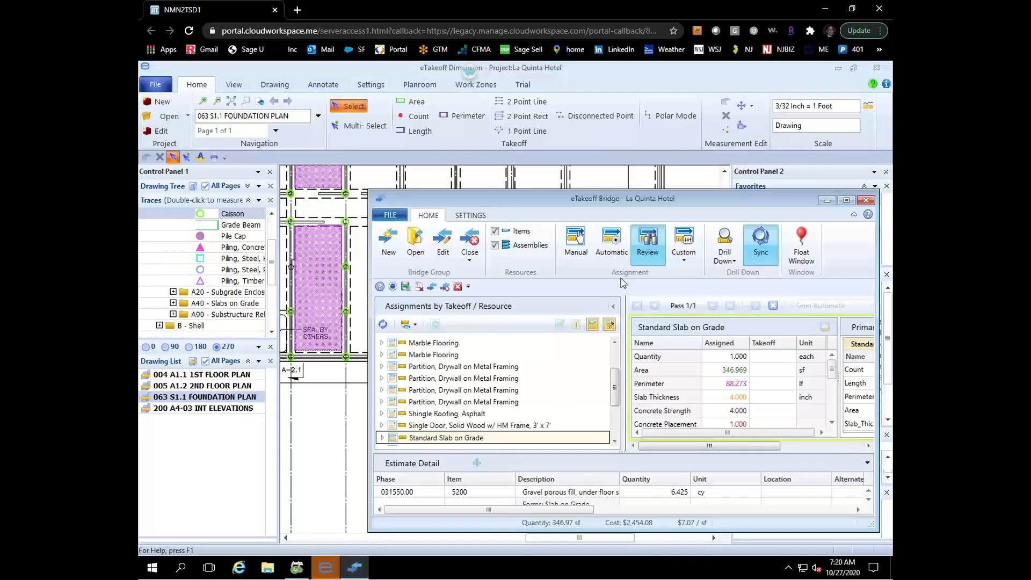
{"action": "left_click", "coordinate": [655, 250]}
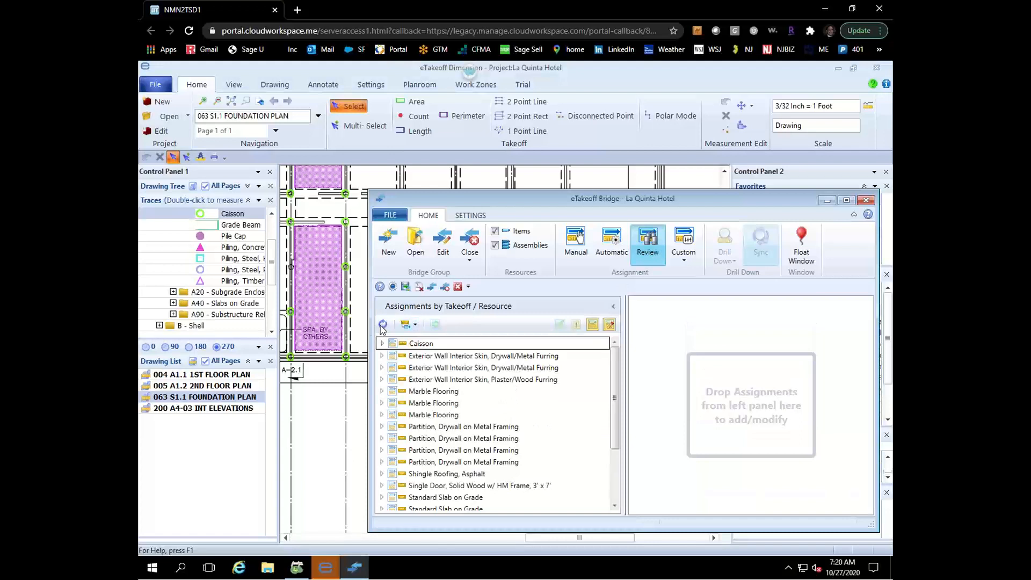
{"action": "left_click", "coordinate": [593, 325]}
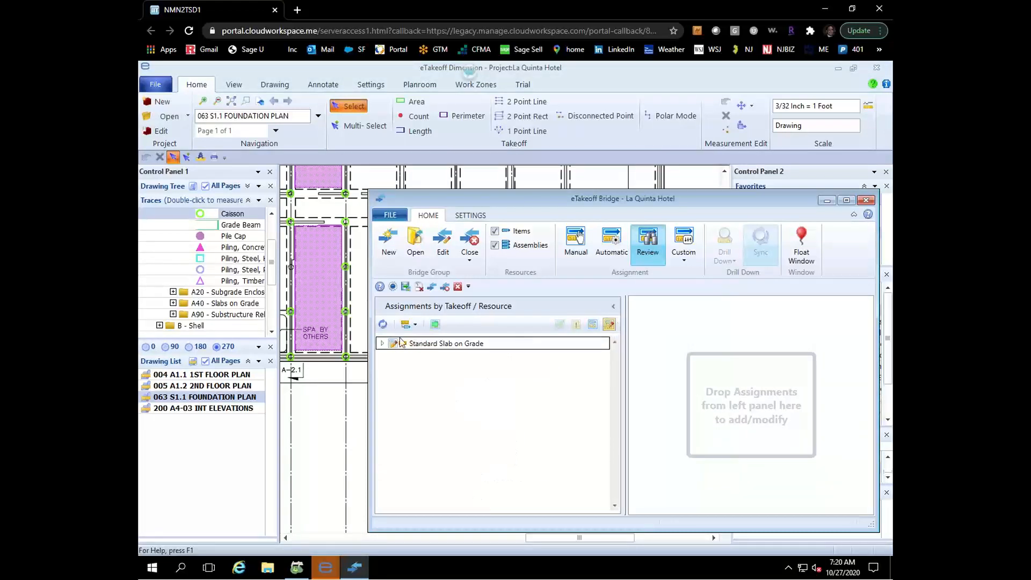
{"action": "left_click", "coordinate": [382, 343]}
{"action": "double_click", "coordinate": [425, 357]}
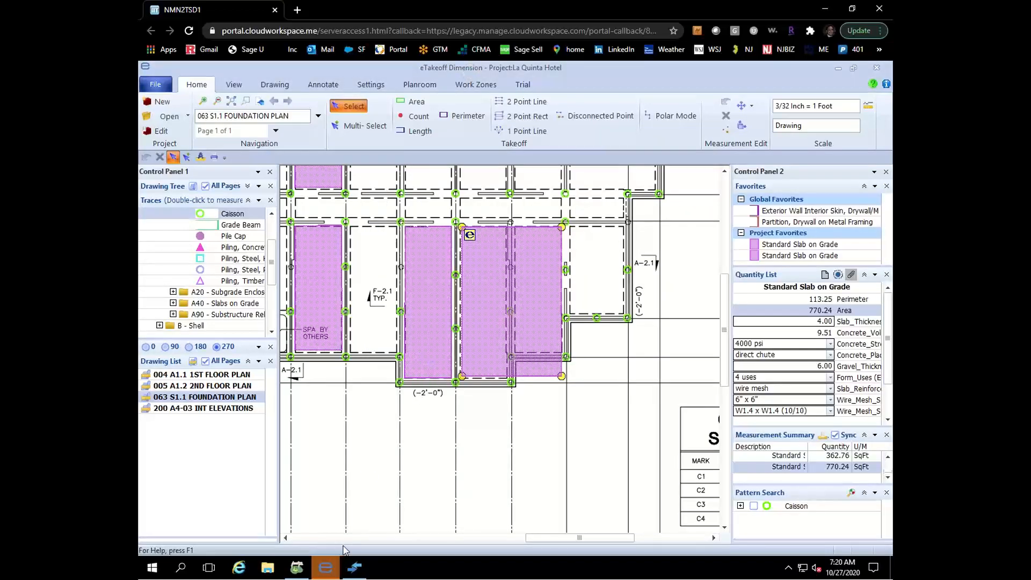
{"action": "left_click", "coordinate": [354, 567]}
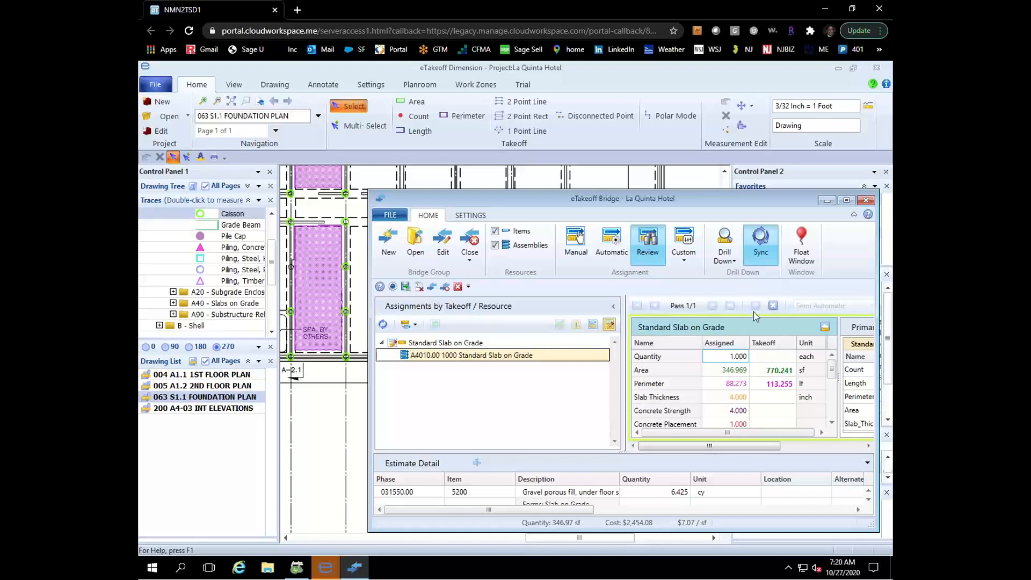
{"action": "left_click", "coordinate": [848, 202]}
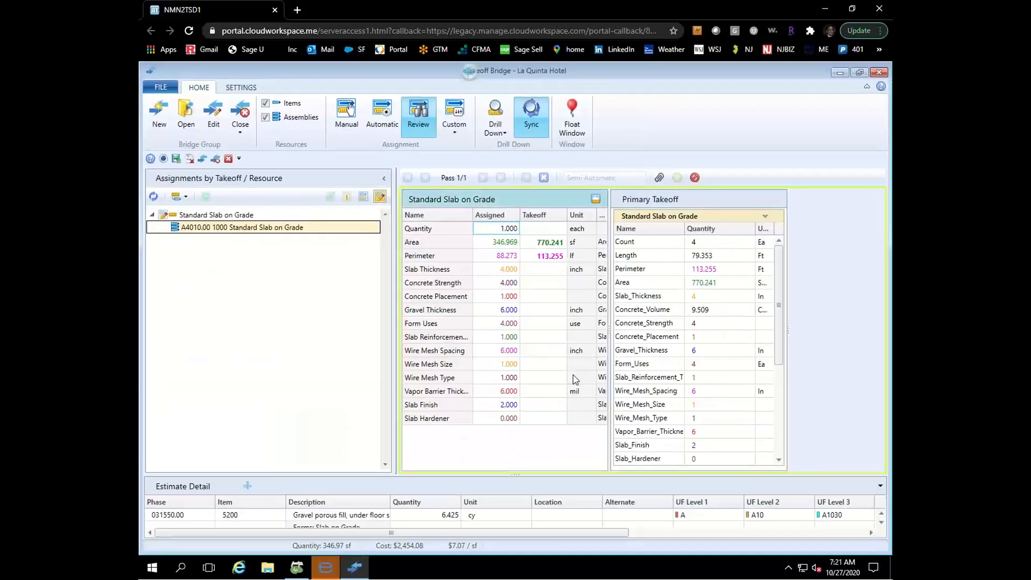
Rename the assembly pass Standard Slab on Grade - REV 1 and add a note stating who changed it as per addenda 10/26/2020
{"action": "double_click", "coordinate": [502, 199]}
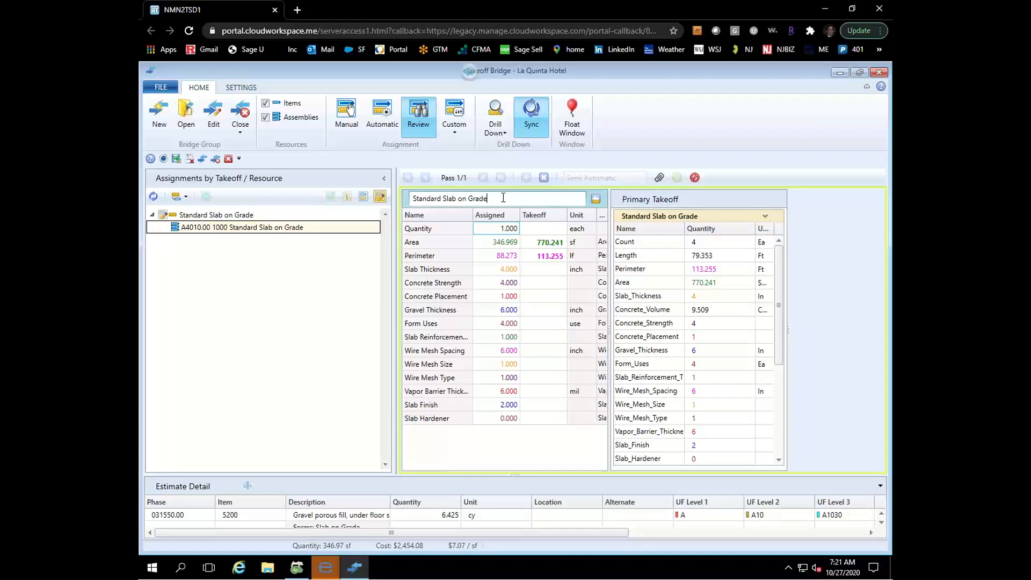
{"action": "type", "text": "- REV 1"}
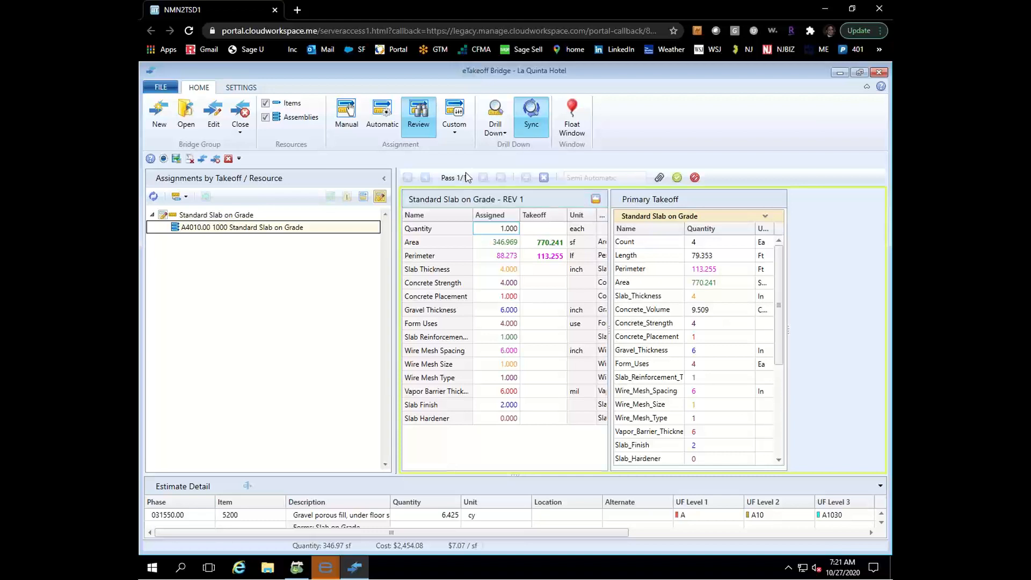
{"action": "left_click", "coordinate": [660, 178]}
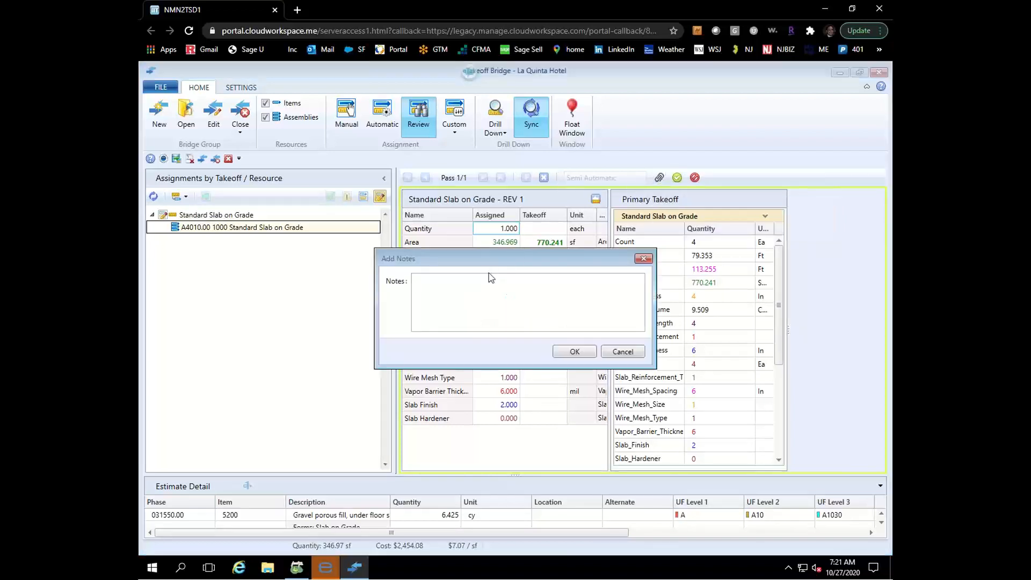
{"action": "type", "text": "Changed by Mike as per addenda 10"}
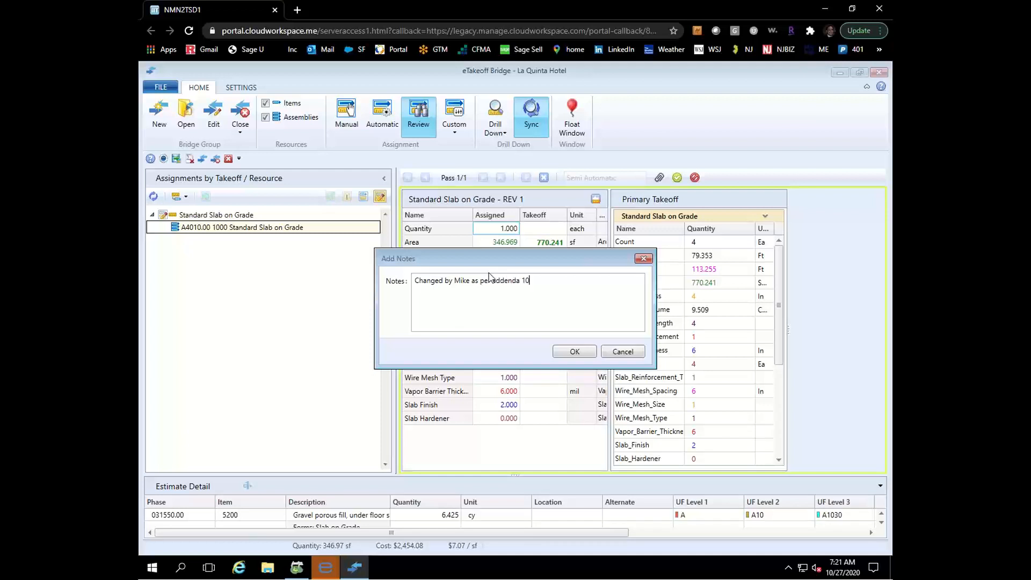
{"action": "type", "text": "/26/2020"}
{"action": "left_click", "coordinate": [575, 352]}
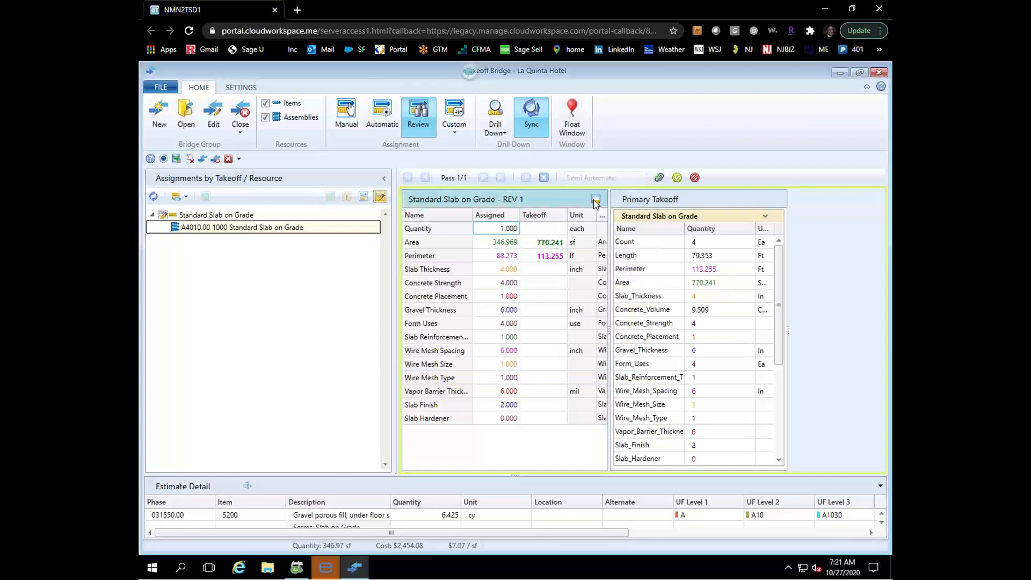
Accept the revised slab quantities and return to the La Quinta Hotel estimate in Sage Estimating
{"action": "left_click", "coordinate": [677, 177]}
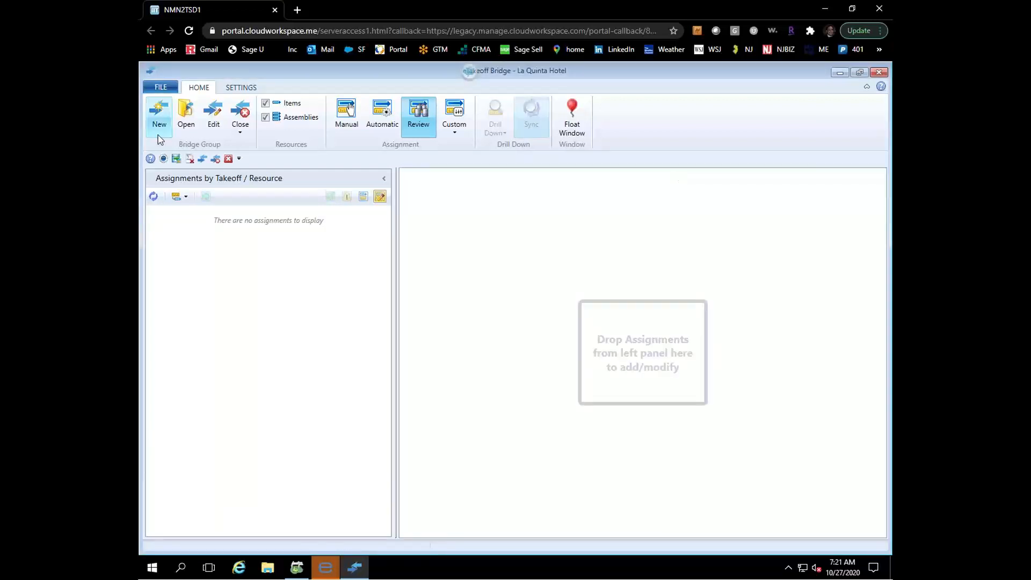
{"action": "left_click", "coordinate": [240, 127]}
{"action": "left_click", "coordinate": [263, 160]}
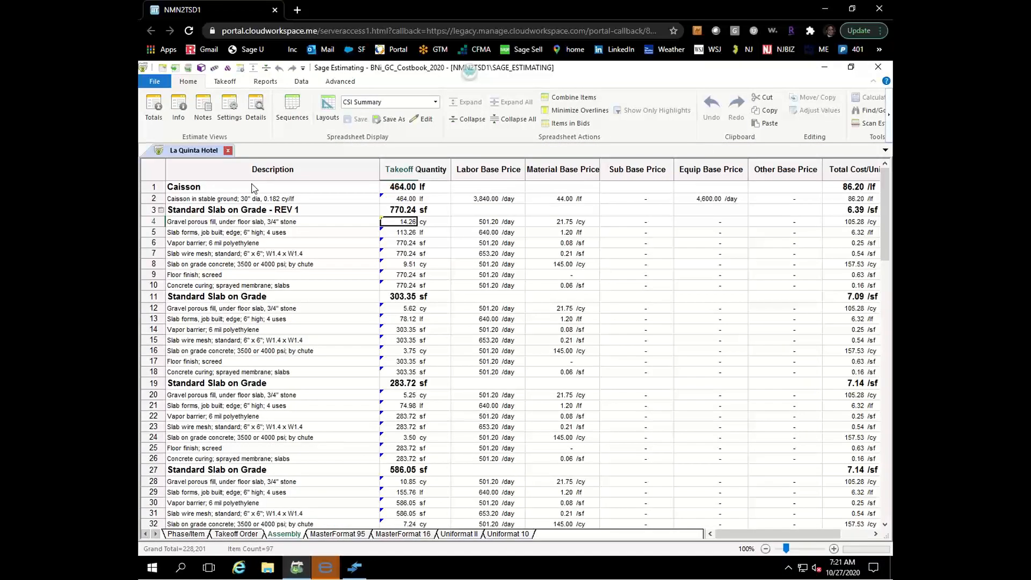
Check the Standard Slab on Grade - REV 1 row and its takeoff quantity, and open its assembly review
{"action": "left_click", "coordinate": [246, 211]}
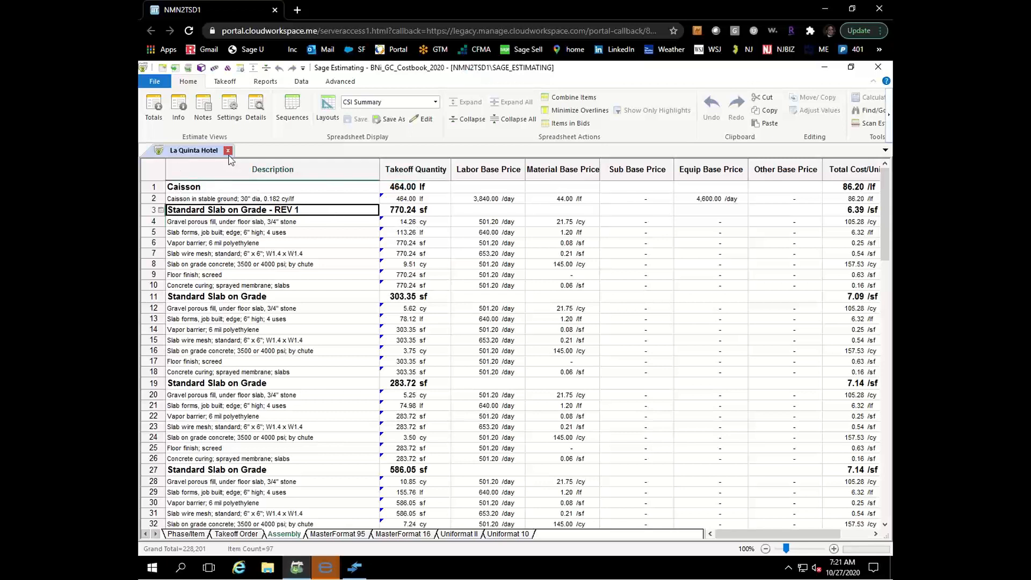
{"action": "left_click", "coordinate": [402, 211]}
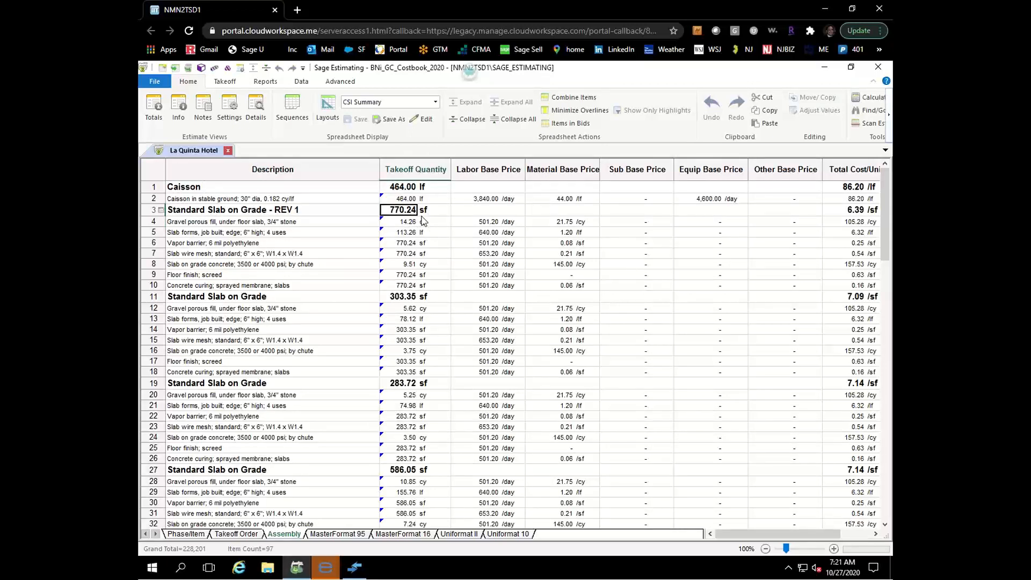
{"action": "left_click", "coordinate": [322, 211]}
{"action": "right_click", "coordinate": [322, 211]}
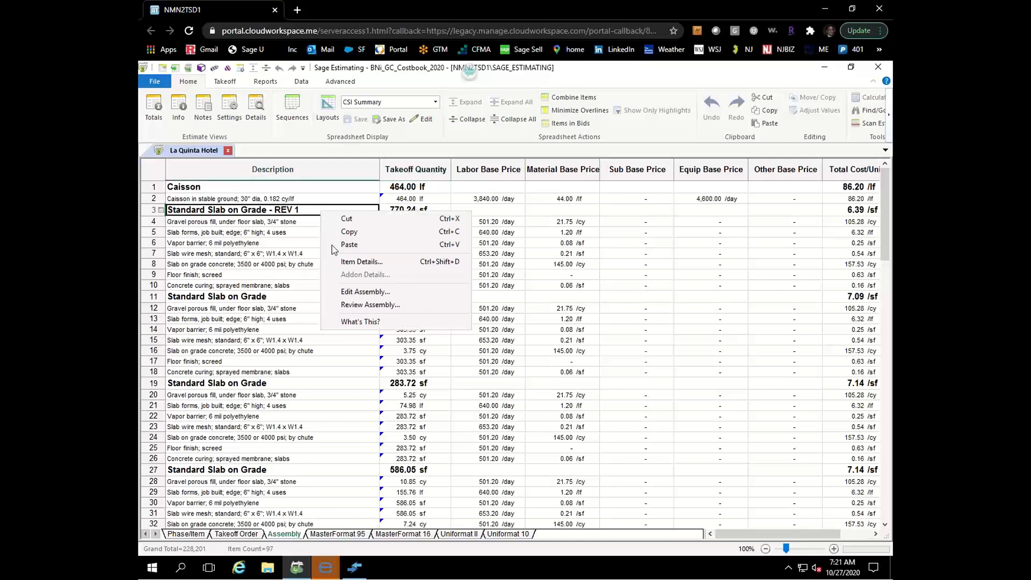
{"action": "left_click", "coordinate": [357, 304]}
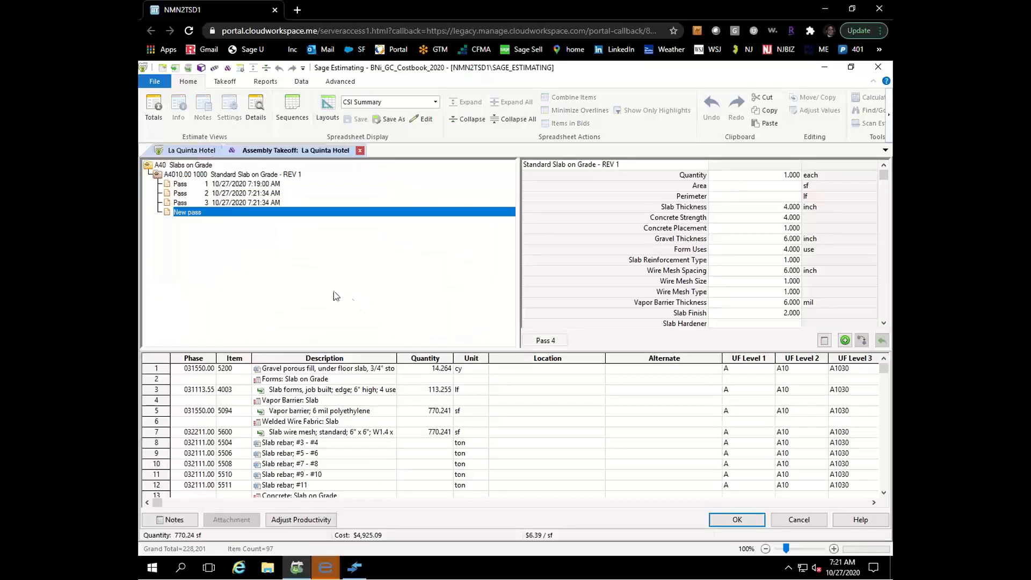
View the pass audit for Standard Slab on Grade - REV 1, comparing Passes 1, 2 and 3 and reading the change note
{"action": "right_click", "coordinate": [253, 247]}
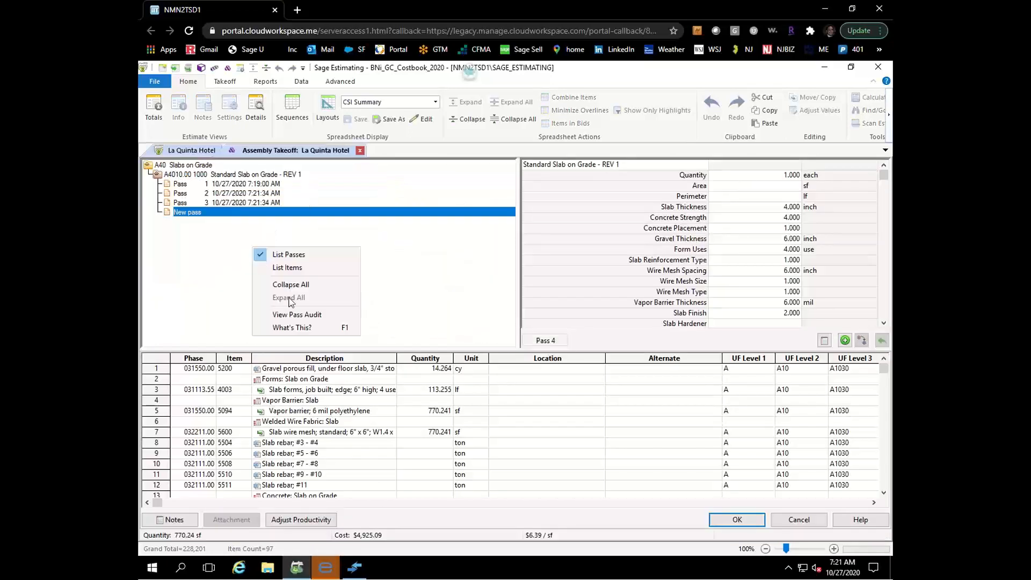
{"action": "left_click", "coordinate": [294, 315]}
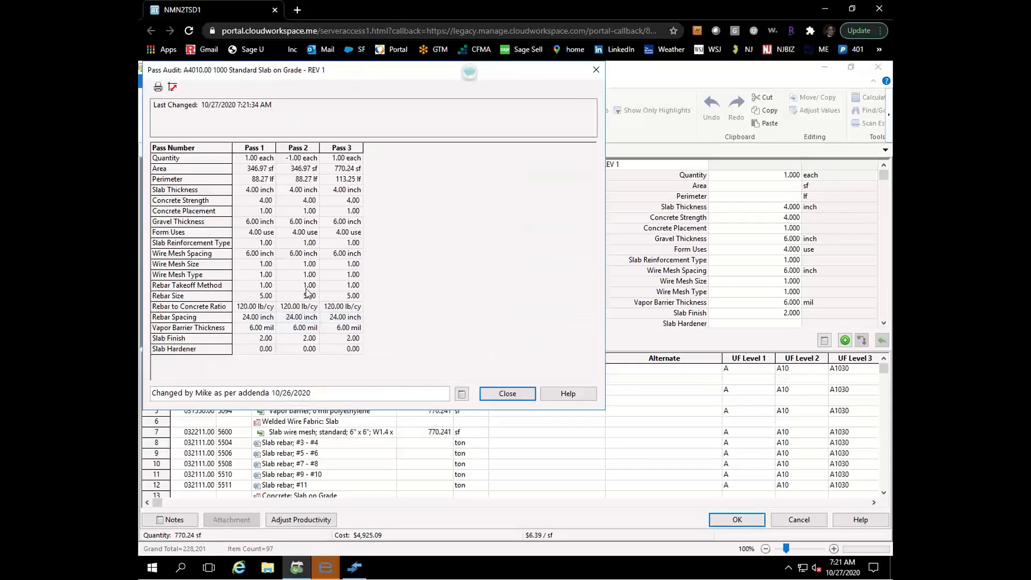
{"action": "left_click", "coordinate": [255, 152]}
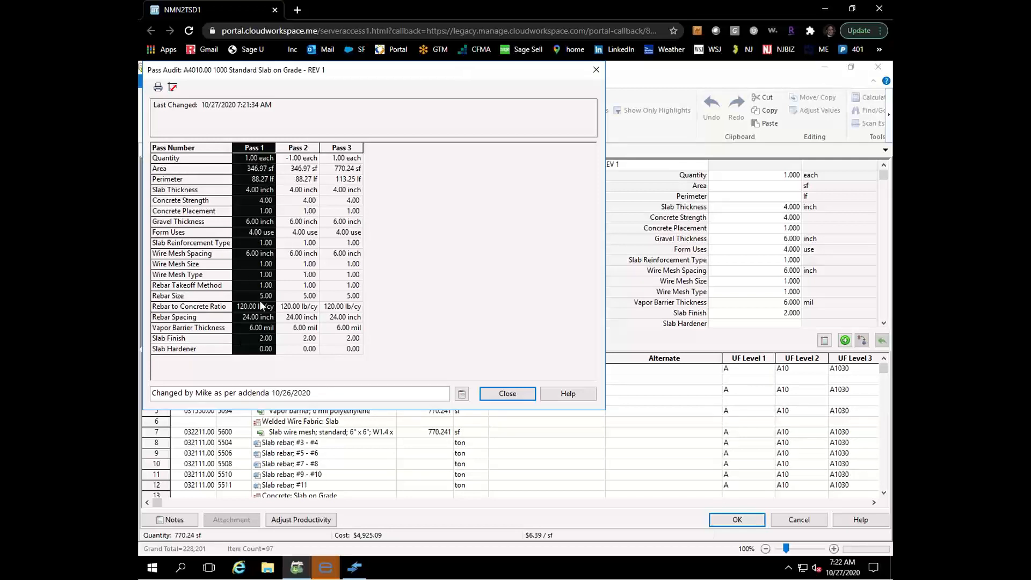
{"action": "left_click", "coordinate": [296, 149]}
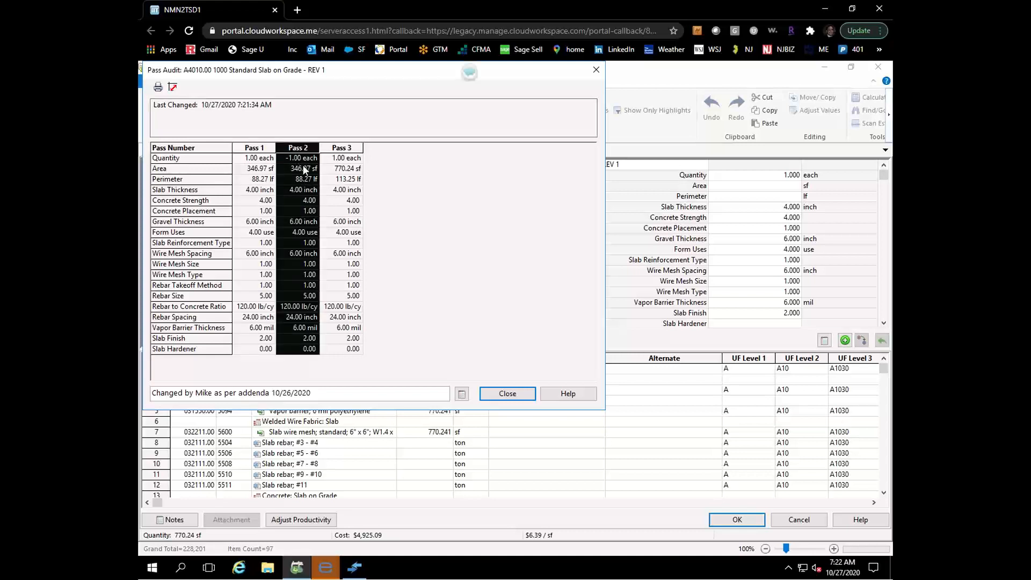
{"action": "left_click", "coordinate": [352, 153]}
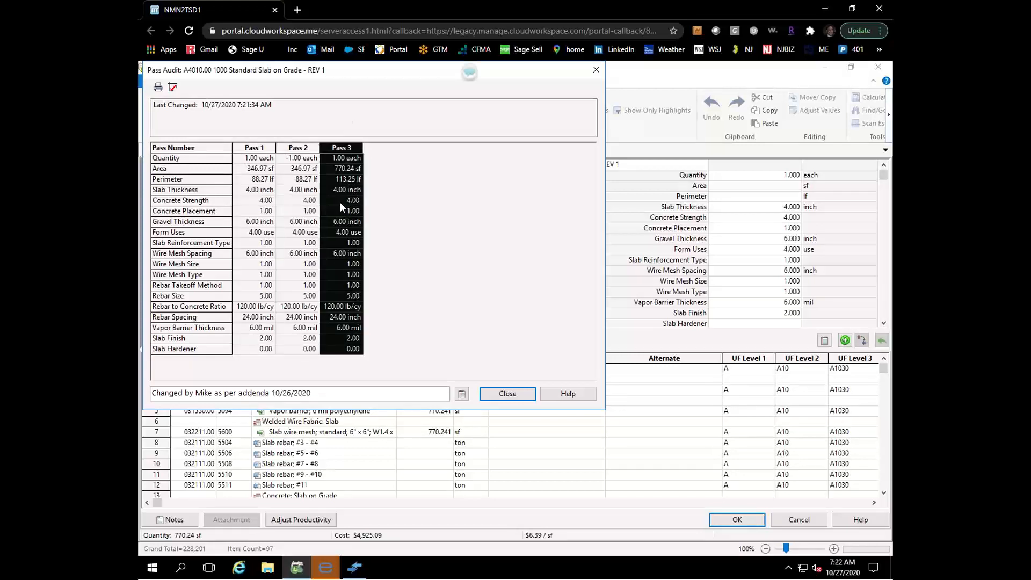
{"action": "left_click_drag", "start_coordinate": [314, 394], "coordinate": [144, 397]}
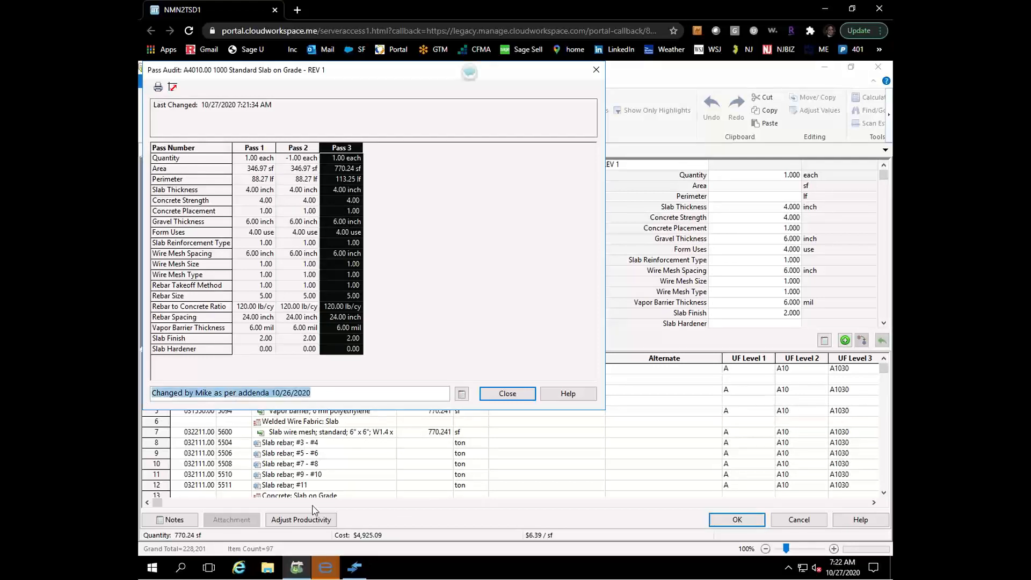
{"action": "left_click", "coordinate": [508, 394]}
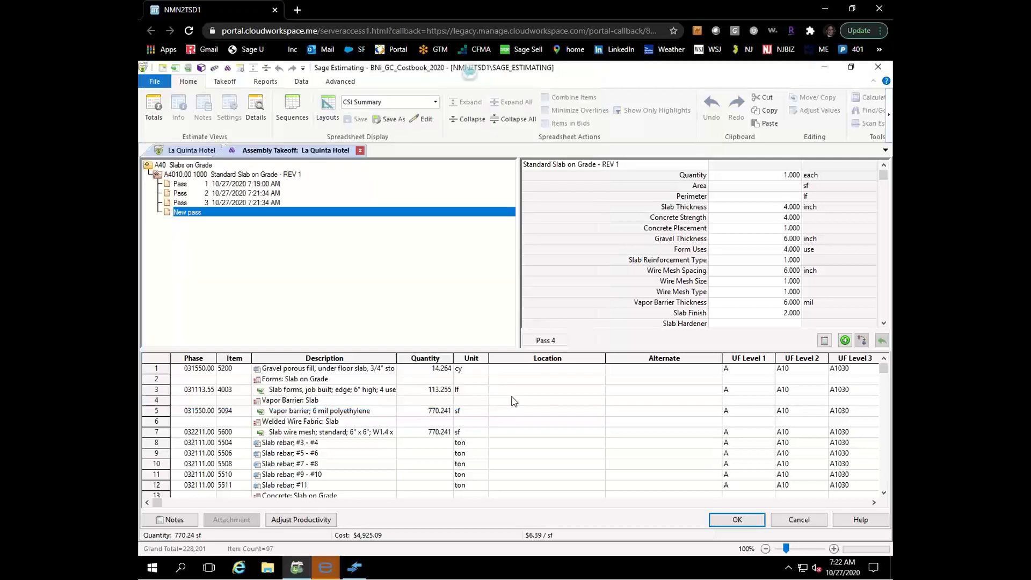